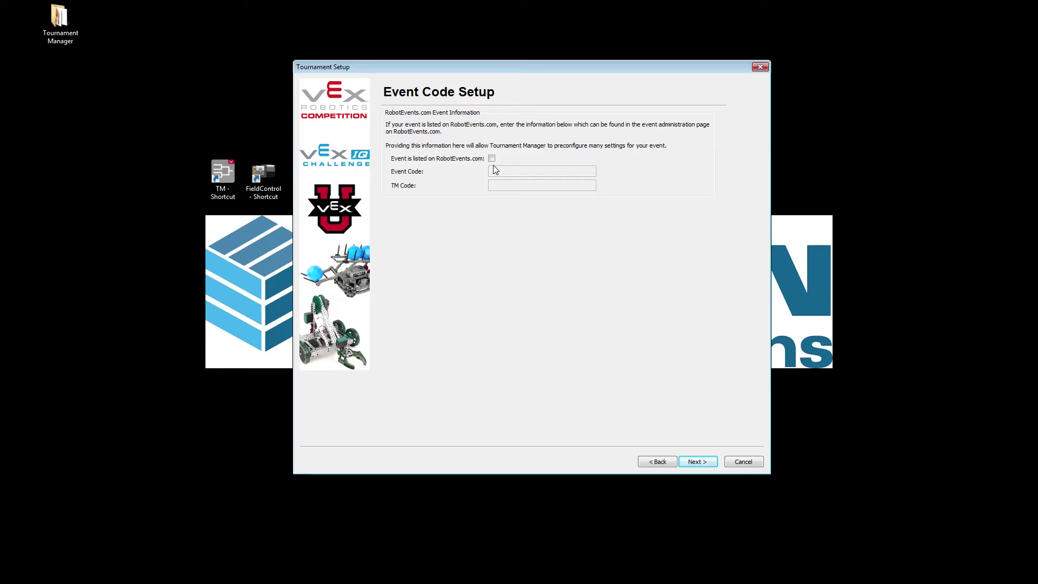
Step: Leave 'Event is listed on RobotEvents.com' unchecked and advance to Program Type
click(492, 159)
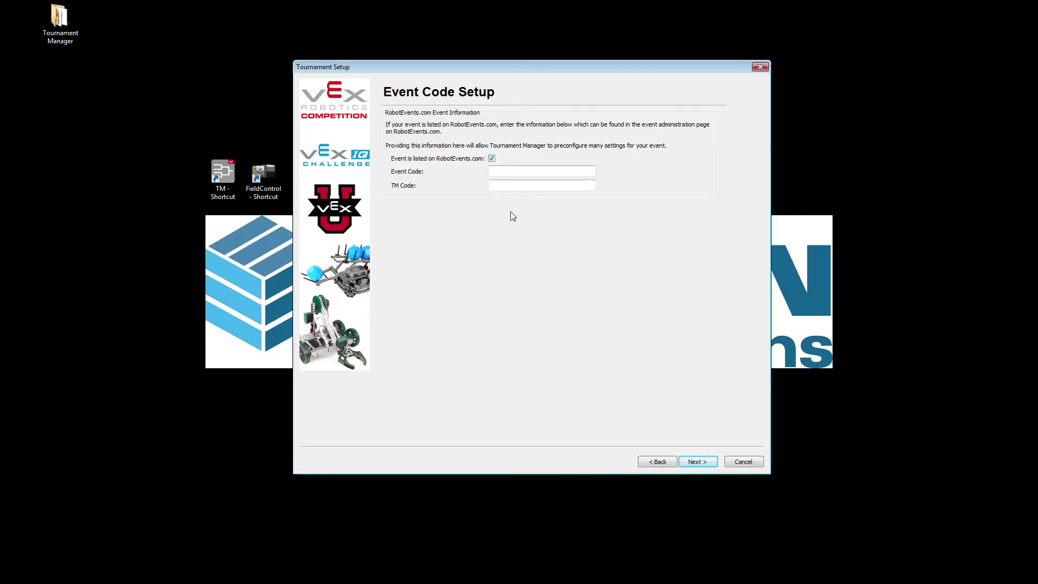
click(492, 159)
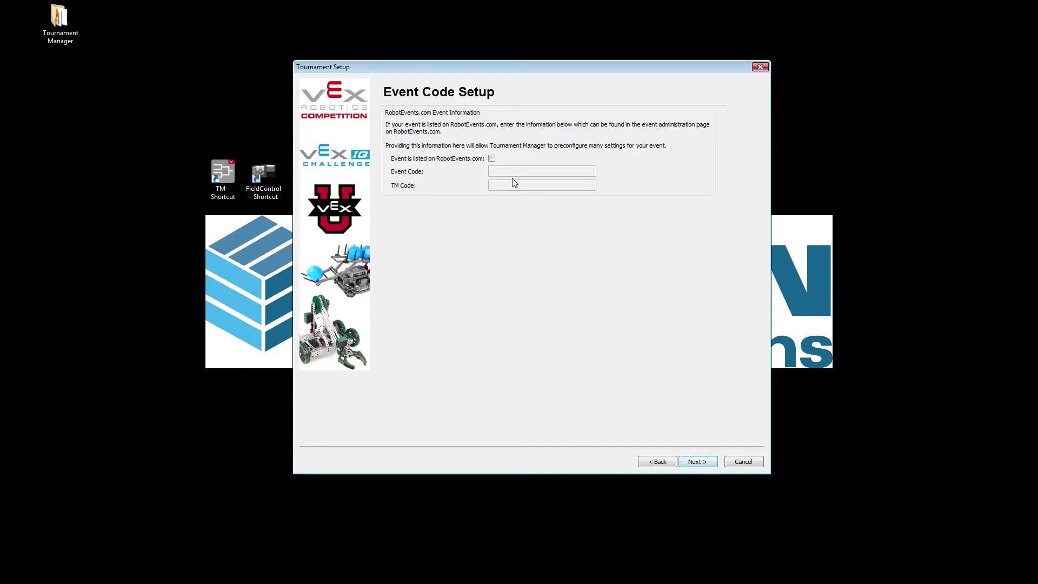
click(492, 159)
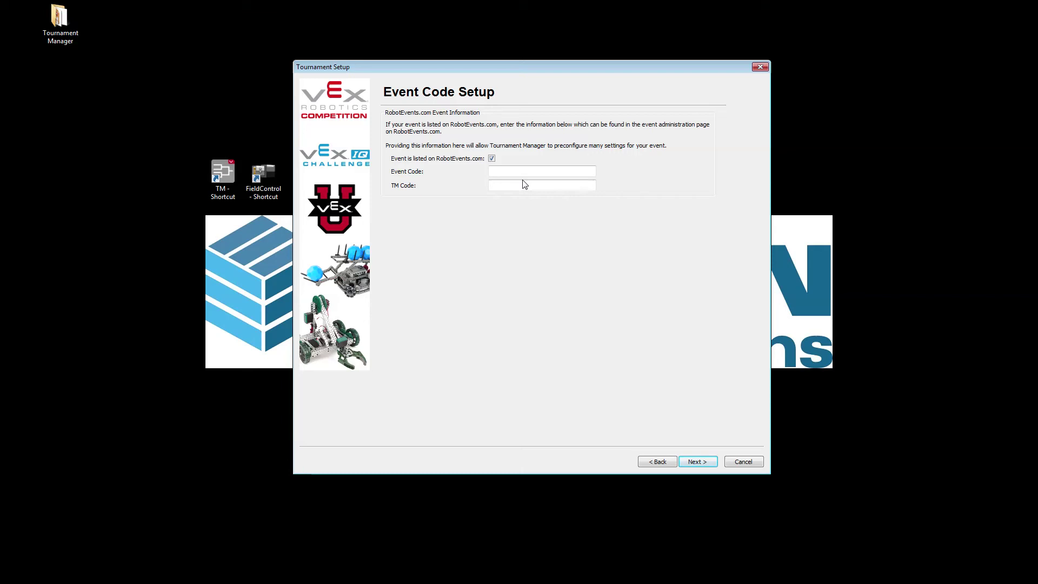
click(491, 158)
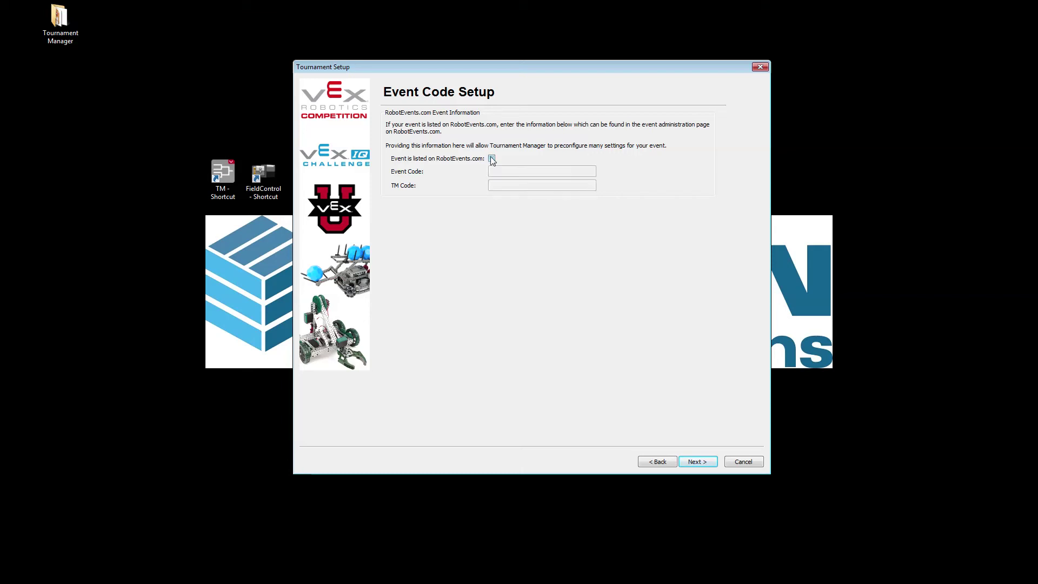
click(698, 461)
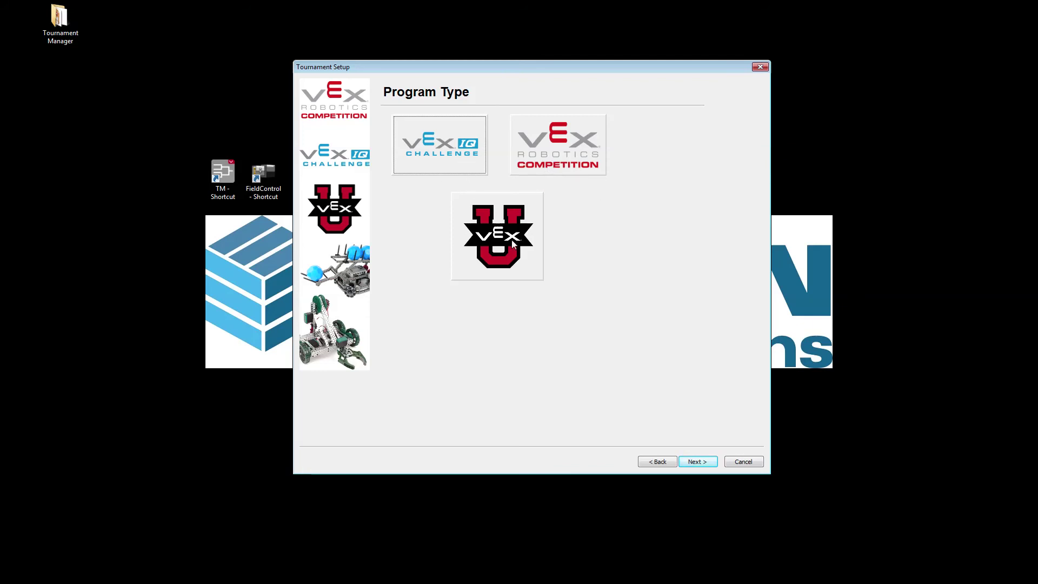
Step: Select the VEX IQ Challenge program tile and advance to the tournament type step
click(548, 164)
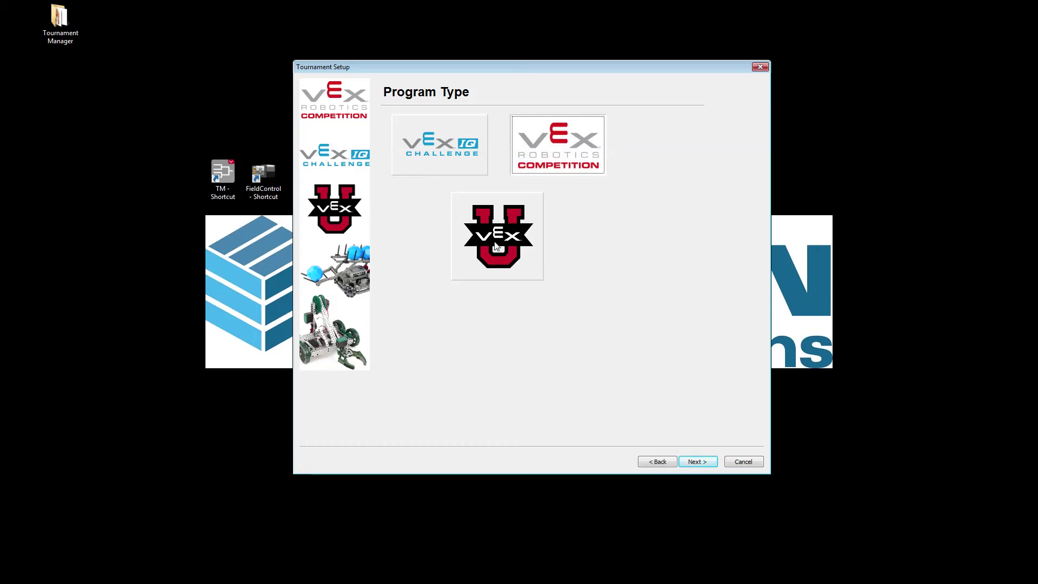
click(456, 165)
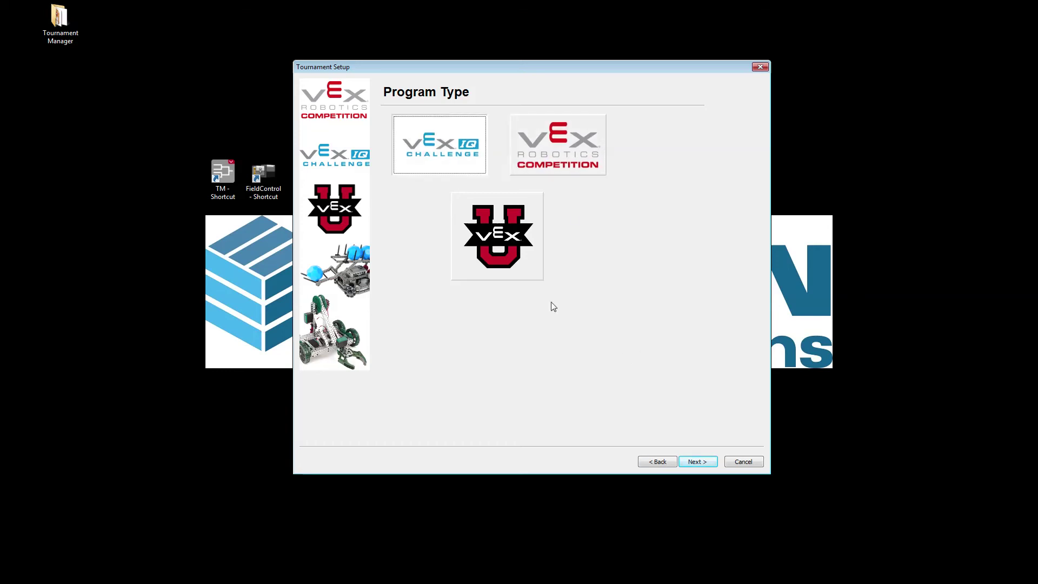
click(703, 464)
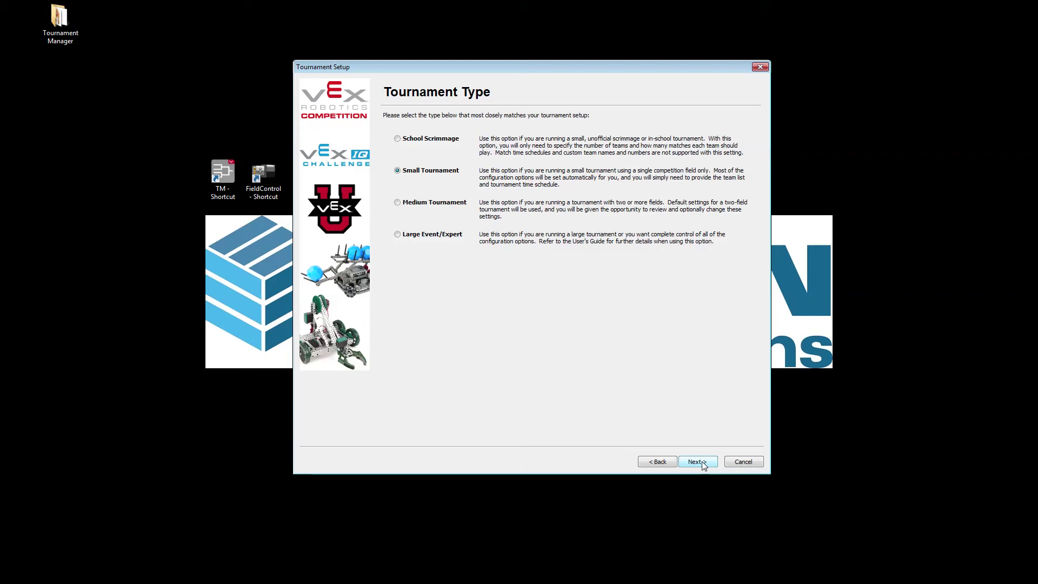
Step: Choose Medium Tournament as the tournament type and advance to General Setup
click(405, 205)
click(698, 460)
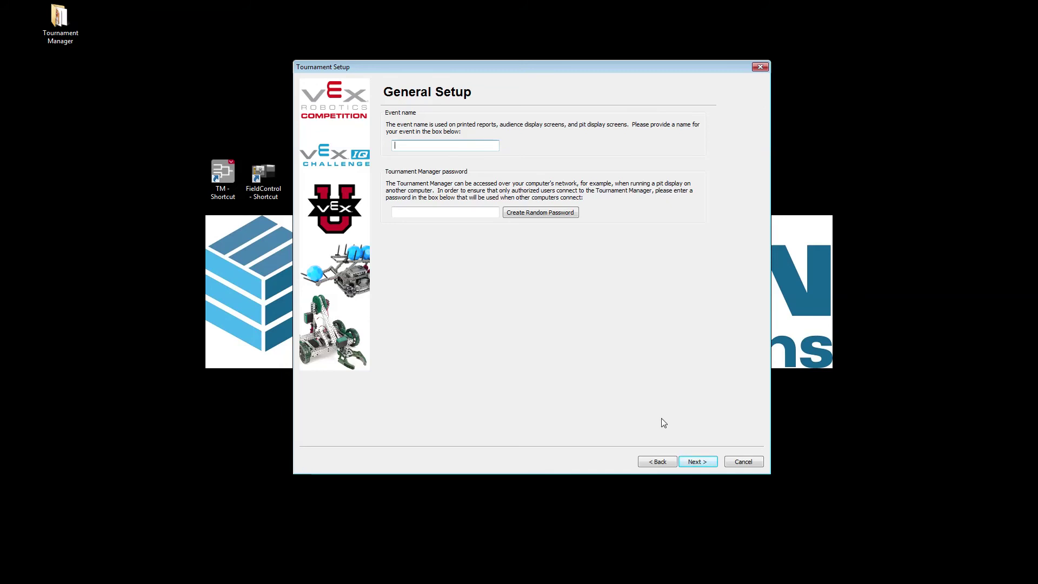
Step: Enter 'Test Competition iDESIGN' as the event name and fill in the Tournament Manager password
text(Test Competition iDESIGN)
click(467, 217)
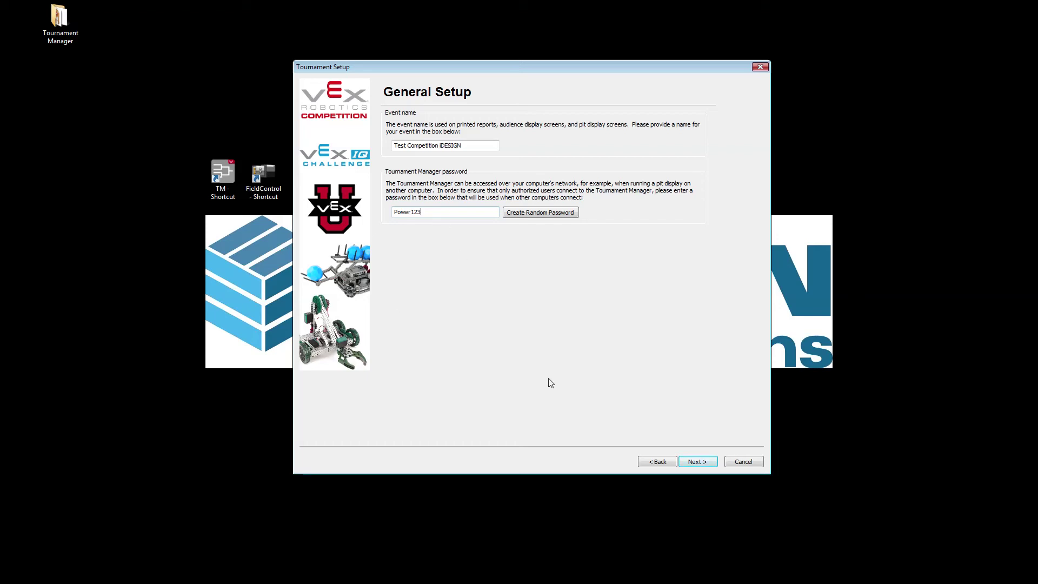
Step: Advance from General Setup to League Play Setup, keeping league play disabled
click(698, 463)
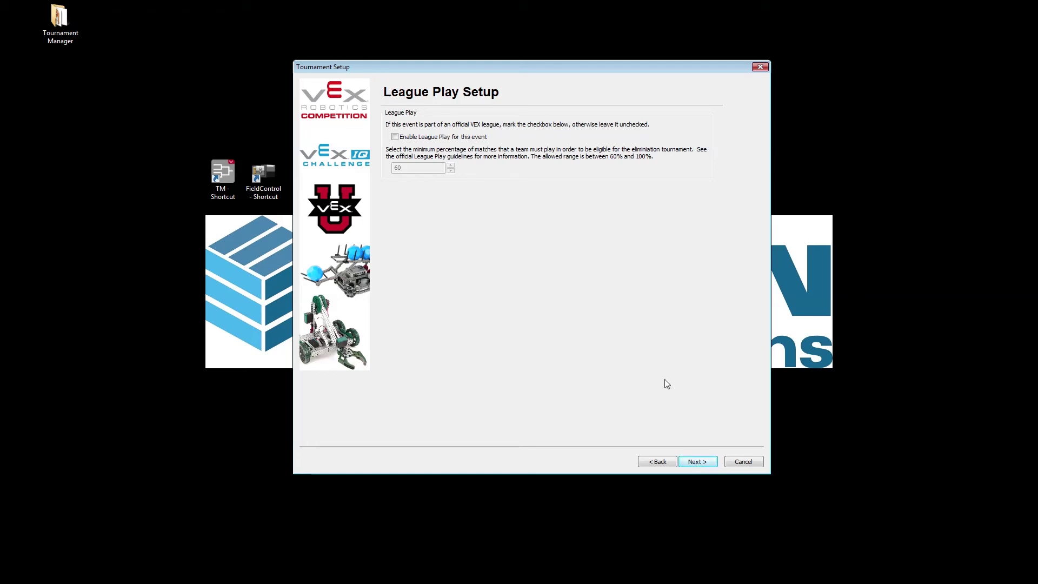
Step: Advance to Game Scoring Configuration, keeping Next Level (VEX IQ 2018/2019) selected
click(693, 461)
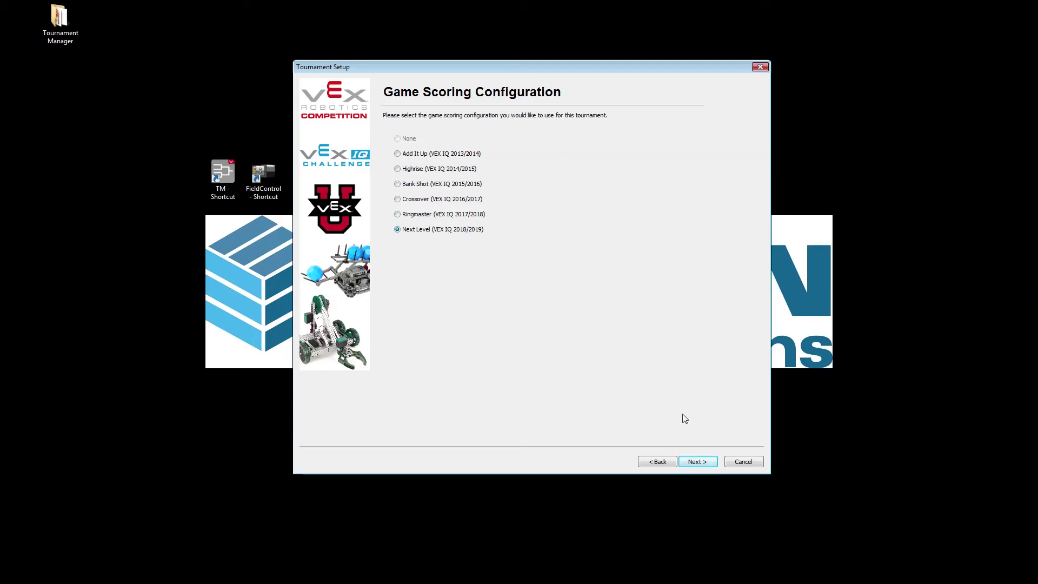
Step: Generate 32 teams on the Team List step and scroll through the list
click(703, 466)
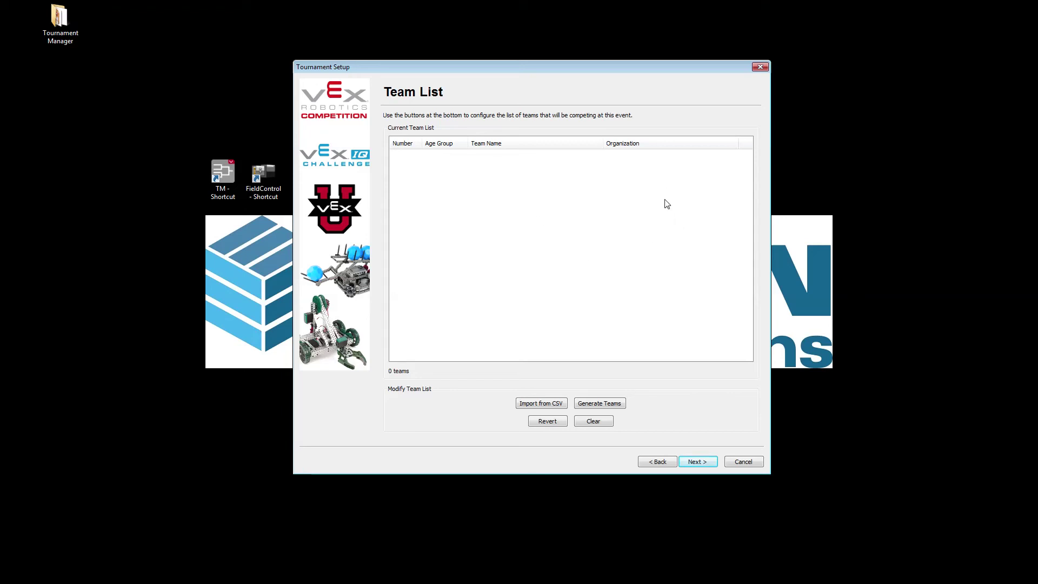
click(609, 403)
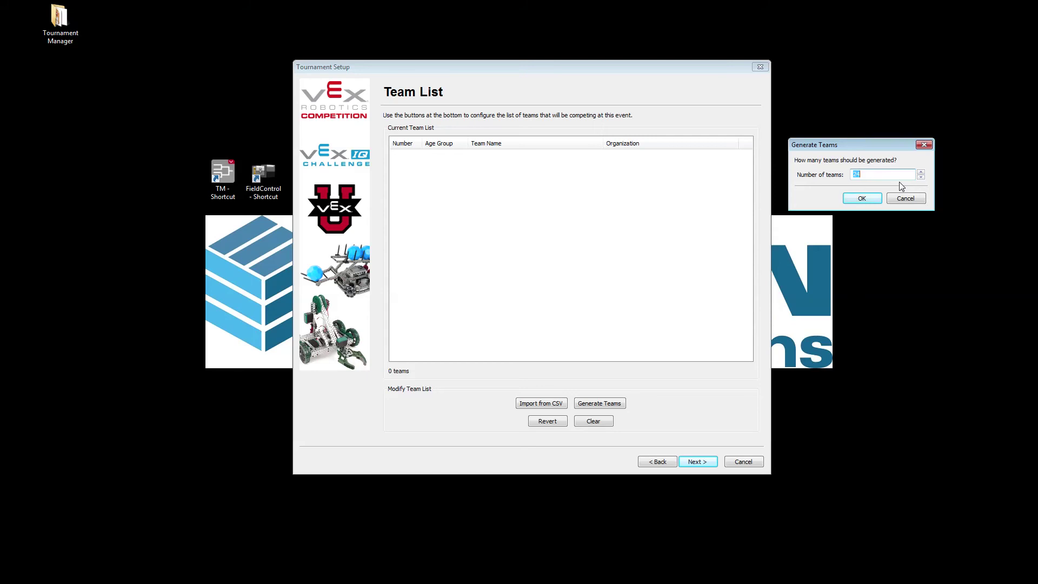
text(3)
click(877, 199)
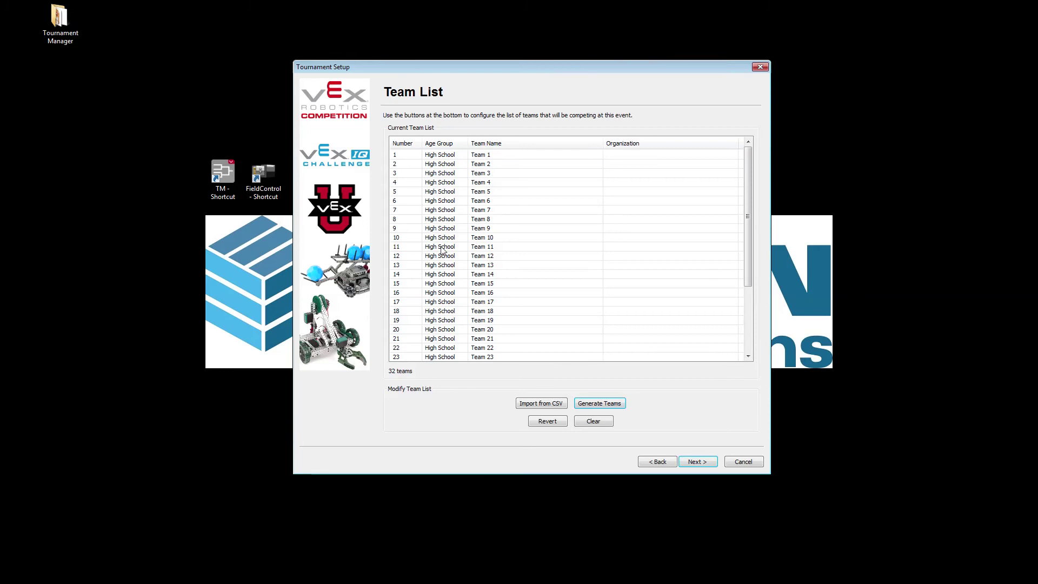
mouse_move(748, 197)
mouse_down()
mouse_move(749, 281)
mouse_move(747, 205)
mouse_up()
Step: Set the finals to 6 alliances and advance to the Field Set step
click(702, 464)
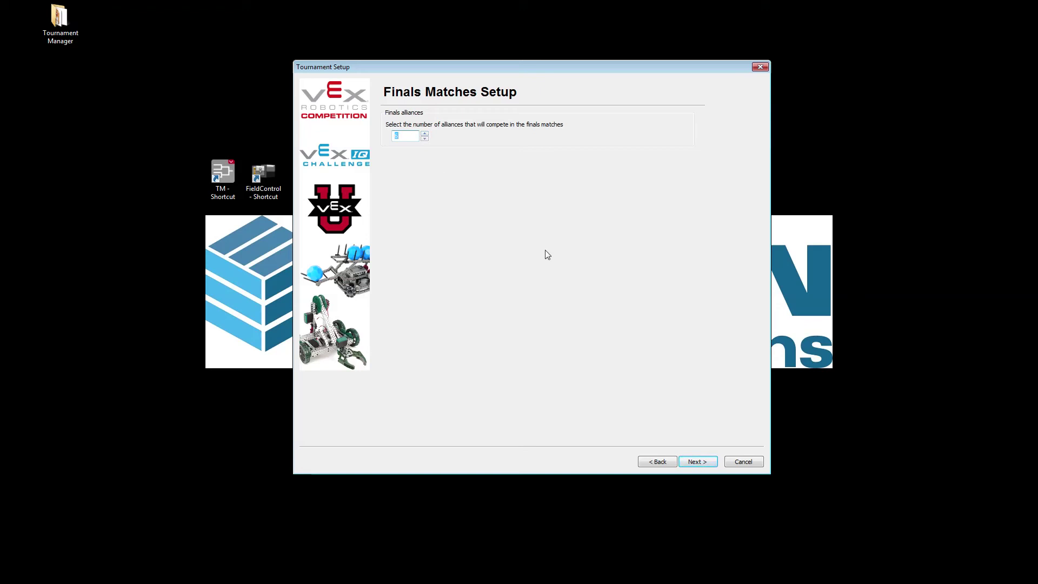
text(6)
click(696, 463)
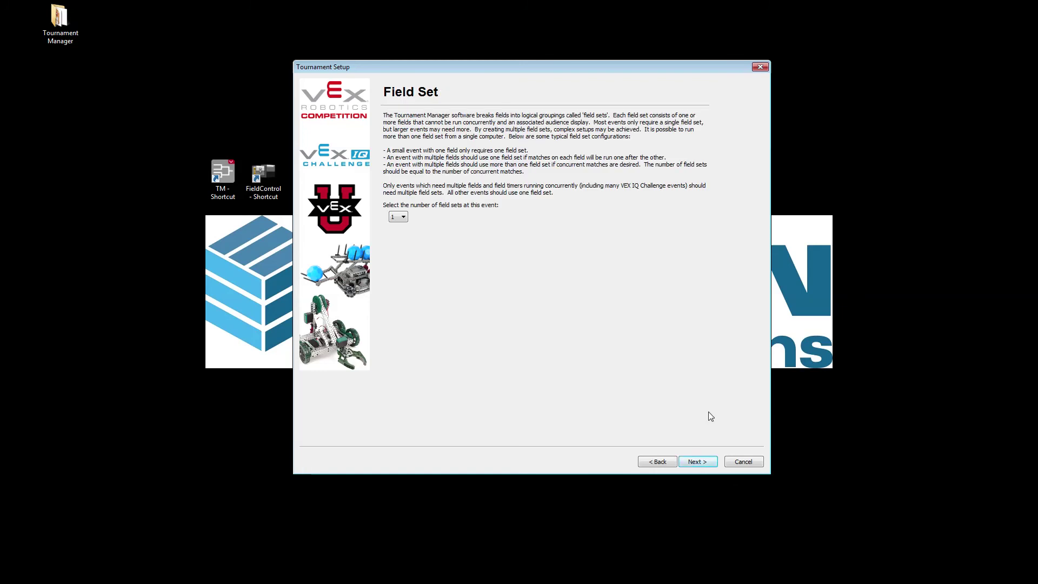
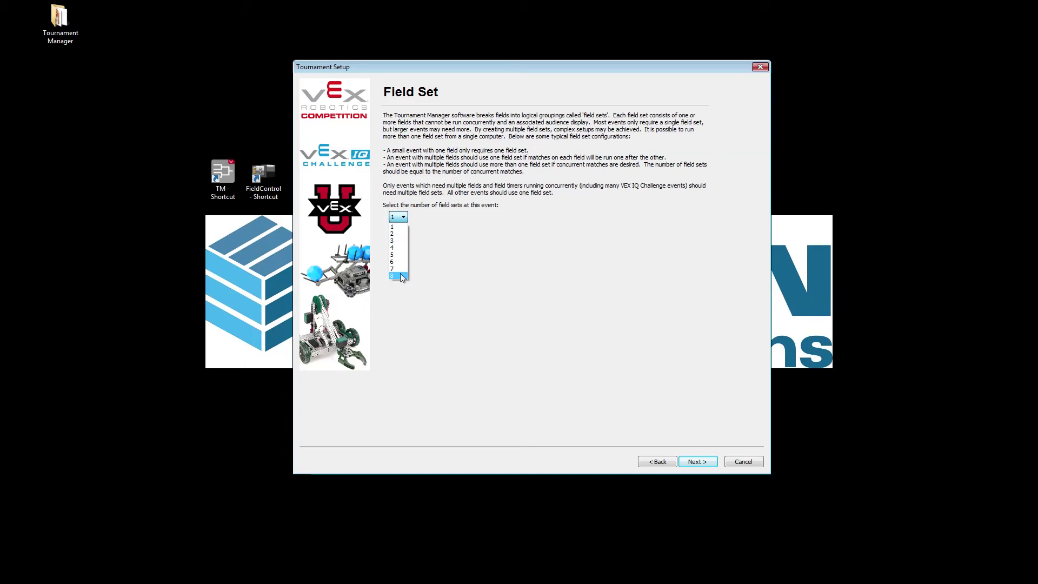
Step: Set the event to use 2 field sets and continue to the Field Set #1 page
click(450, 217)
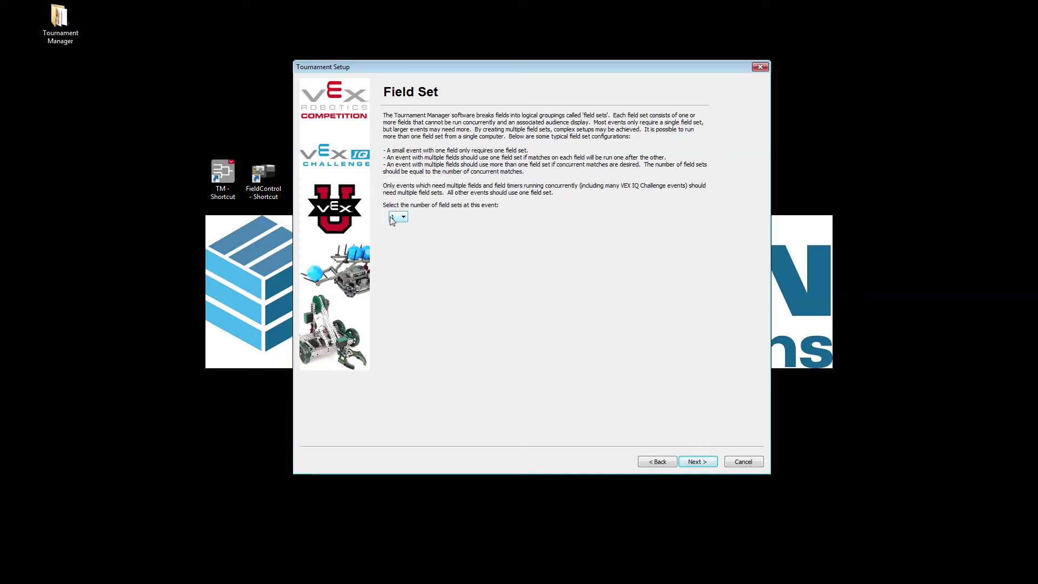
click(393, 217)
click(399, 232)
click(405, 220)
click(406, 233)
click(402, 217)
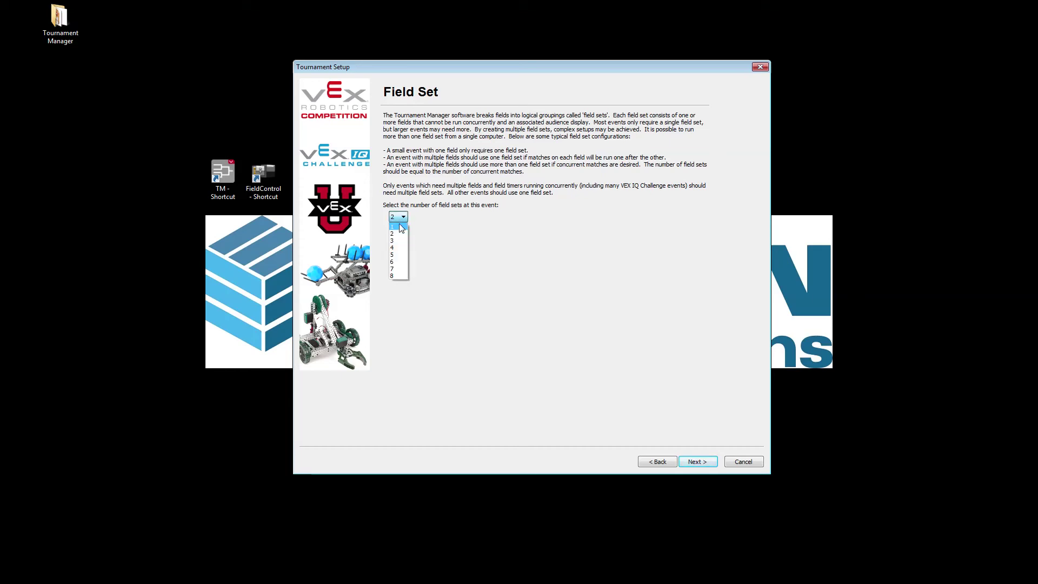
click(401, 233)
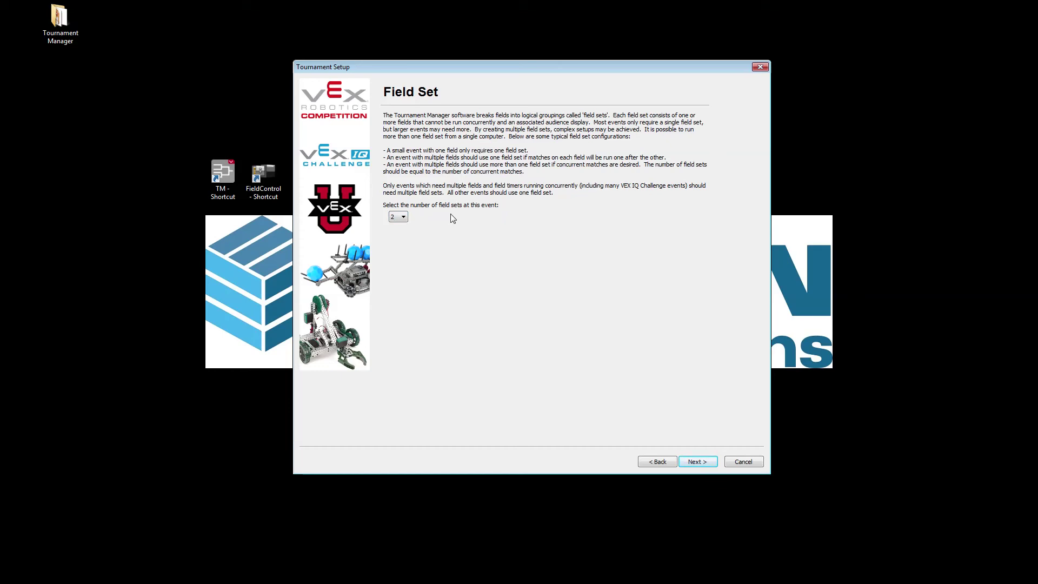
click(705, 465)
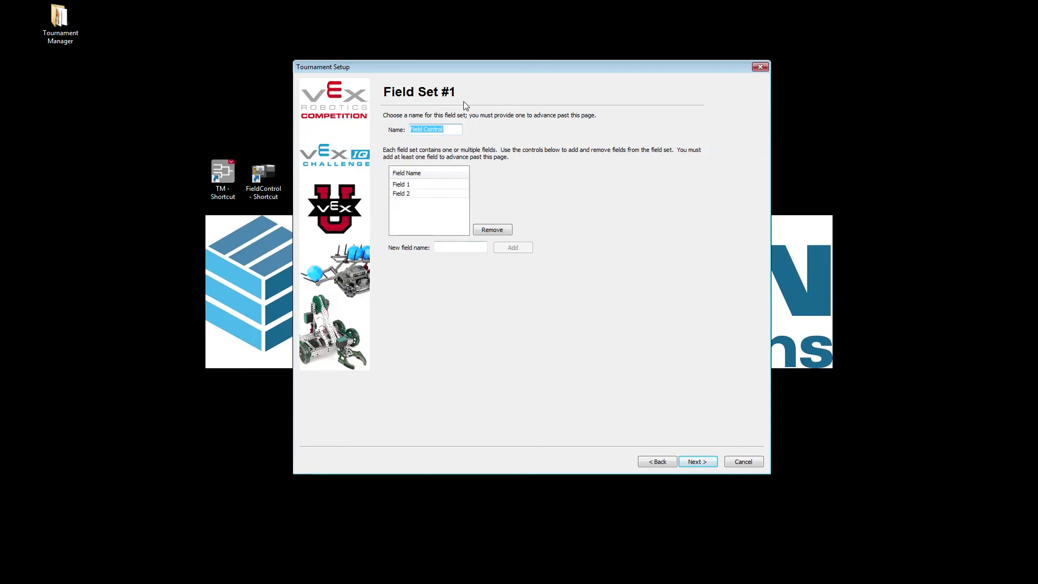
Step: Rename field set 1 to 'Odd Fields' and replace Field 2 with Field 3
drag(446, 129, 407, 119)
text(Odd Fields)
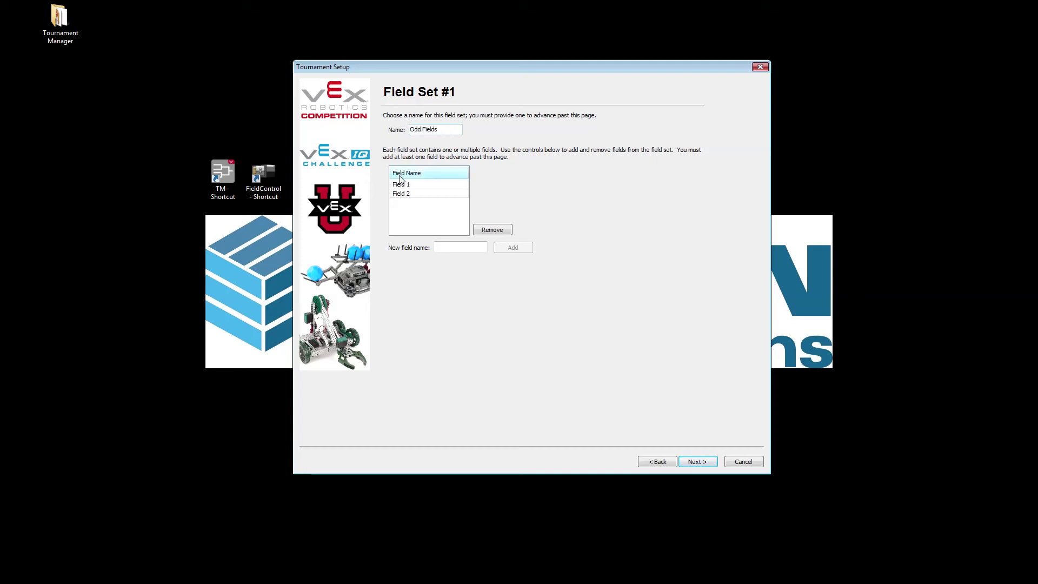
click(414, 195)
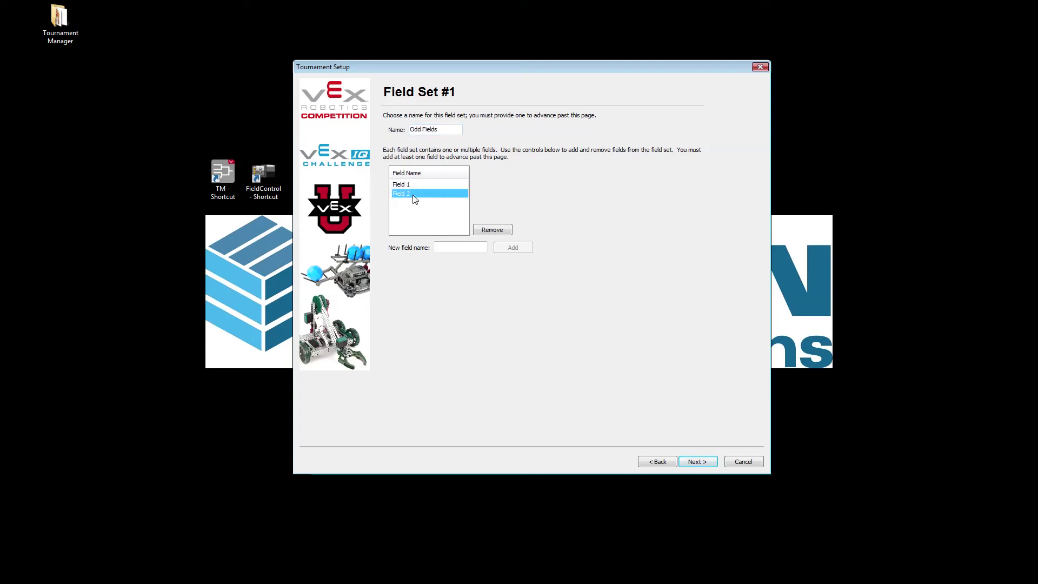
click(489, 231)
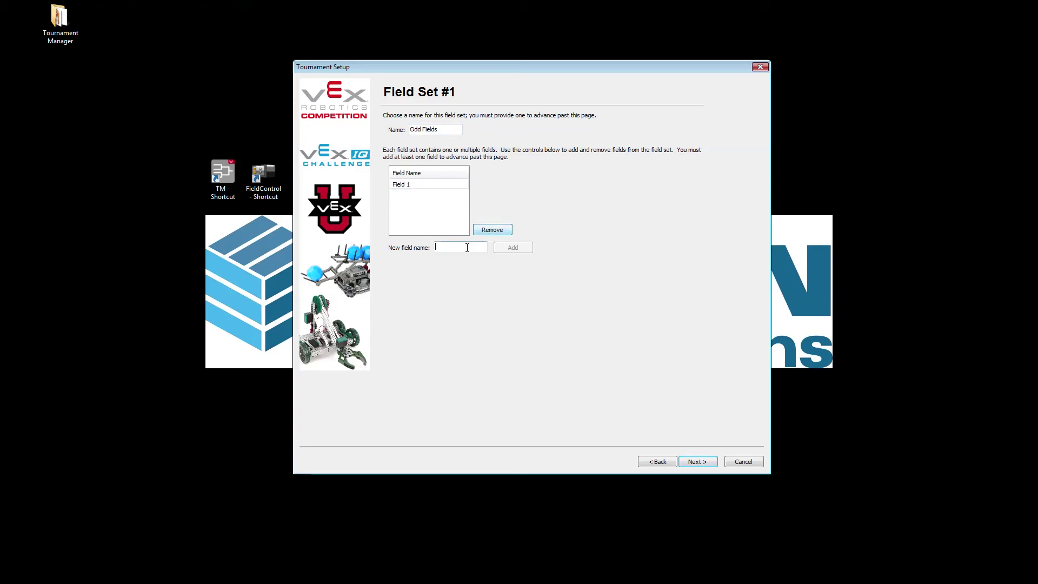
text(Field 3)
click(513, 247)
Step: Name the second field set 'Even Fields' containing Field 2 and Field 4
click(698, 464)
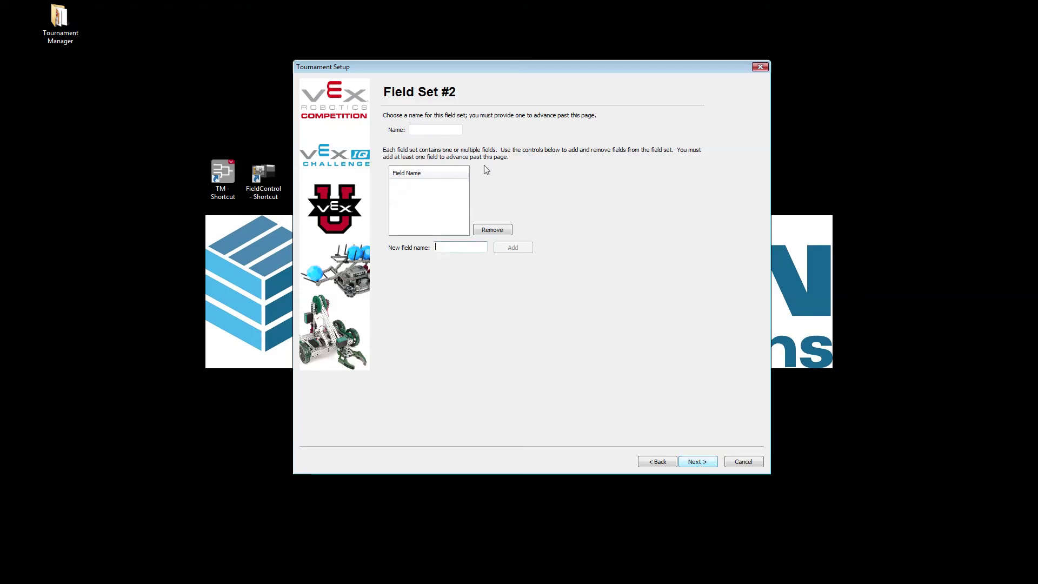
click(441, 131)
text(Even Fields)
click(464, 247)
text(Field 2)
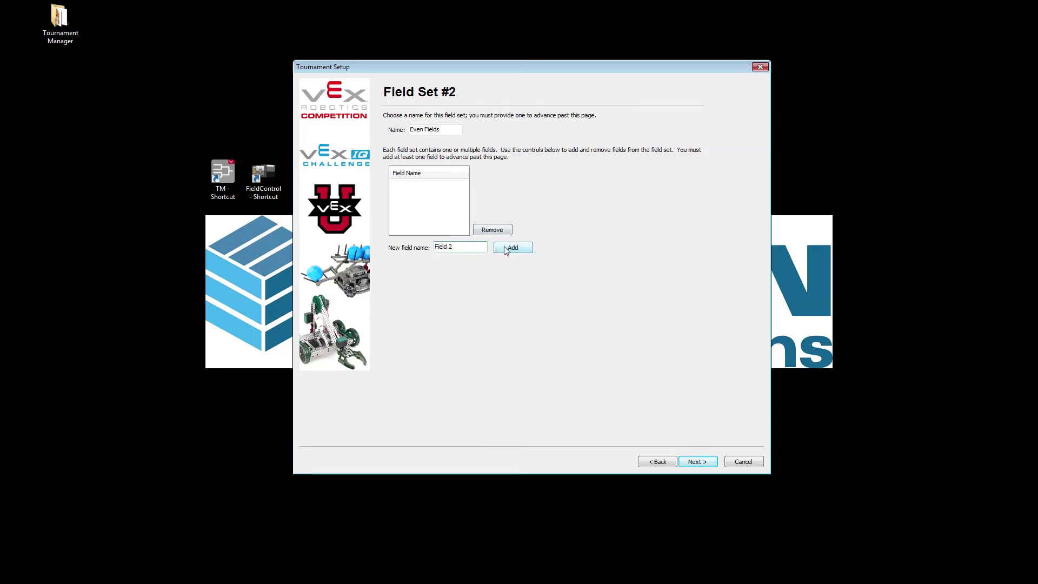
click(654, 461)
click(690, 461)
click(516, 250)
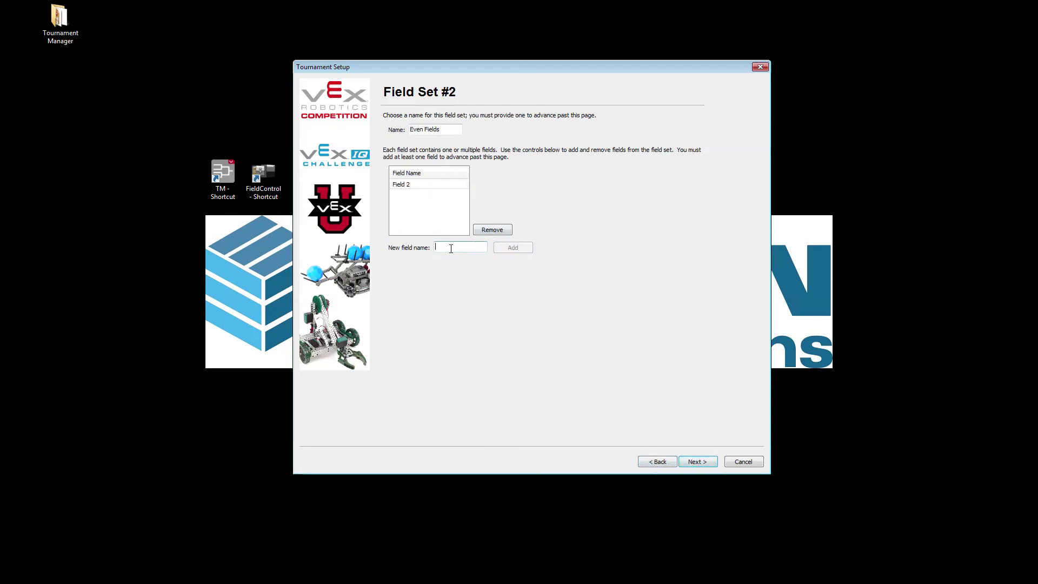
text(Field 4)
click(512, 249)
click(696, 464)
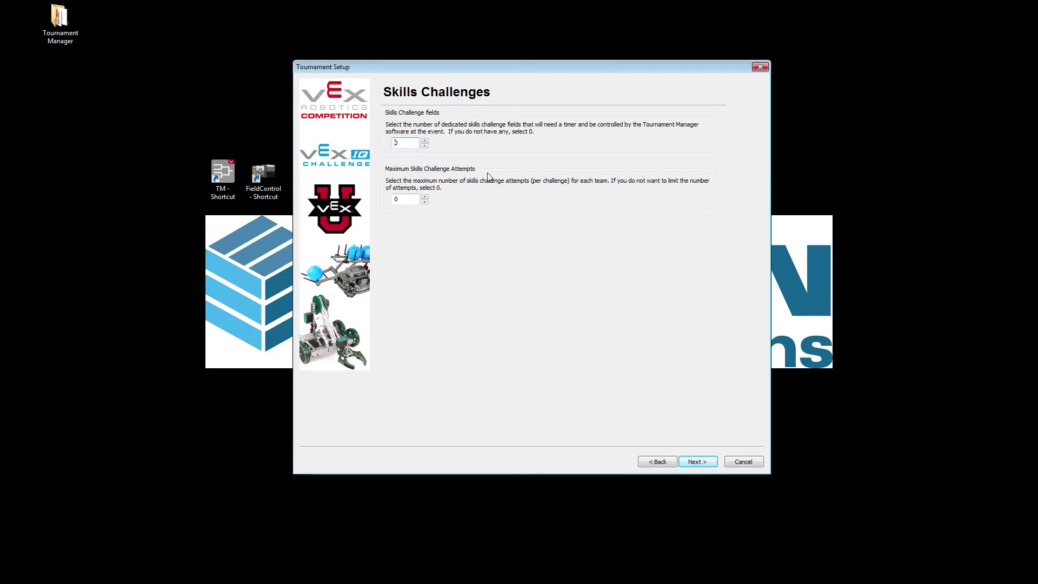
Step: Set 1 skills challenge field with a maximum of 3 skills attempts
click(424, 140)
click(425, 141)
click(408, 144)
double_click(424, 145)
click(425, 140)
double_click(396, 199)
text(3)
click(696, 459)
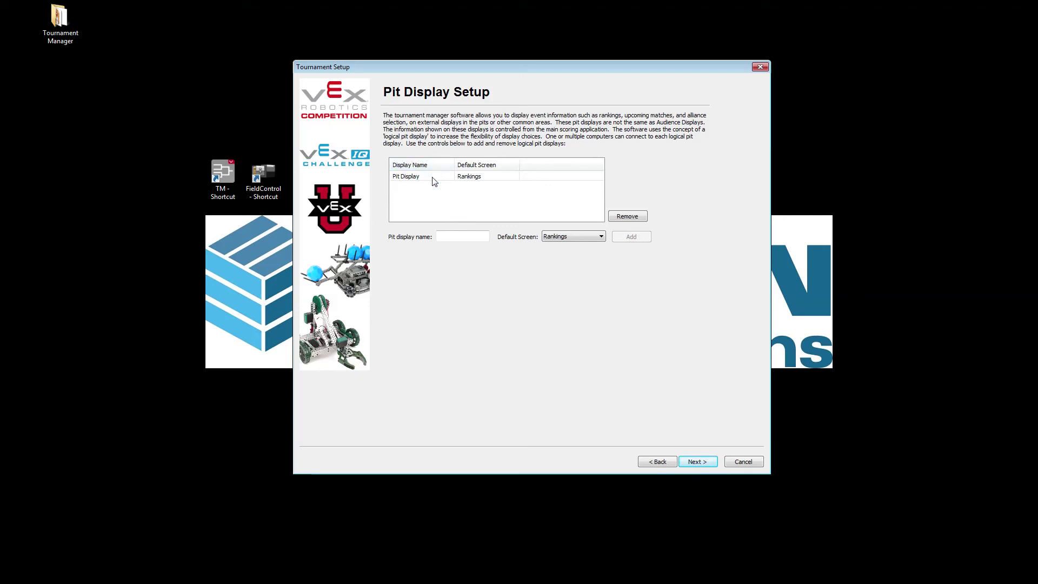
Step: Replace the default Pit Display with a 'Ranking' pit display showing Rankings
click(433, 177)
click(626, 218)
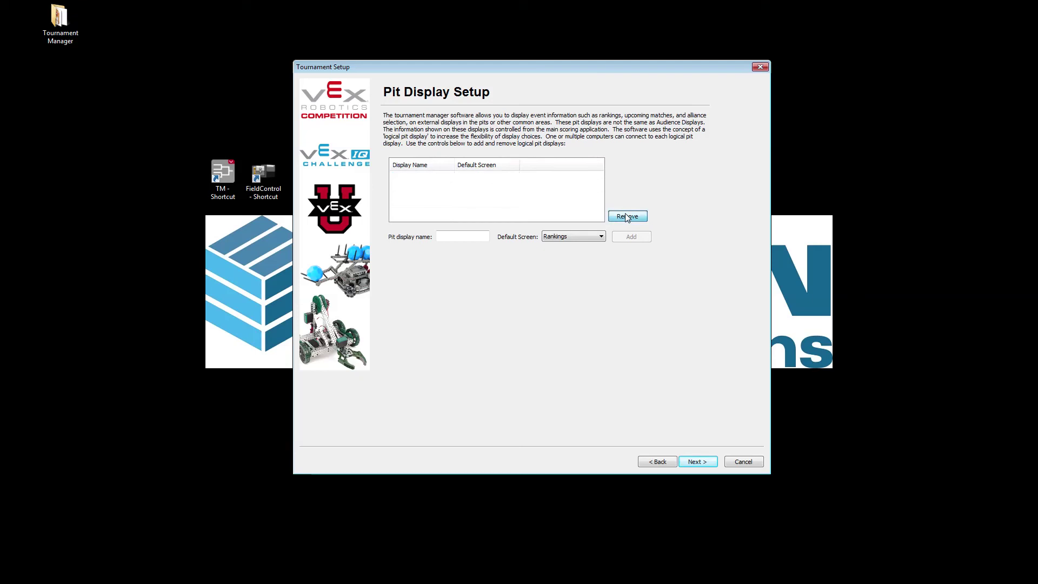
click(455, 234)
text(Ranking)
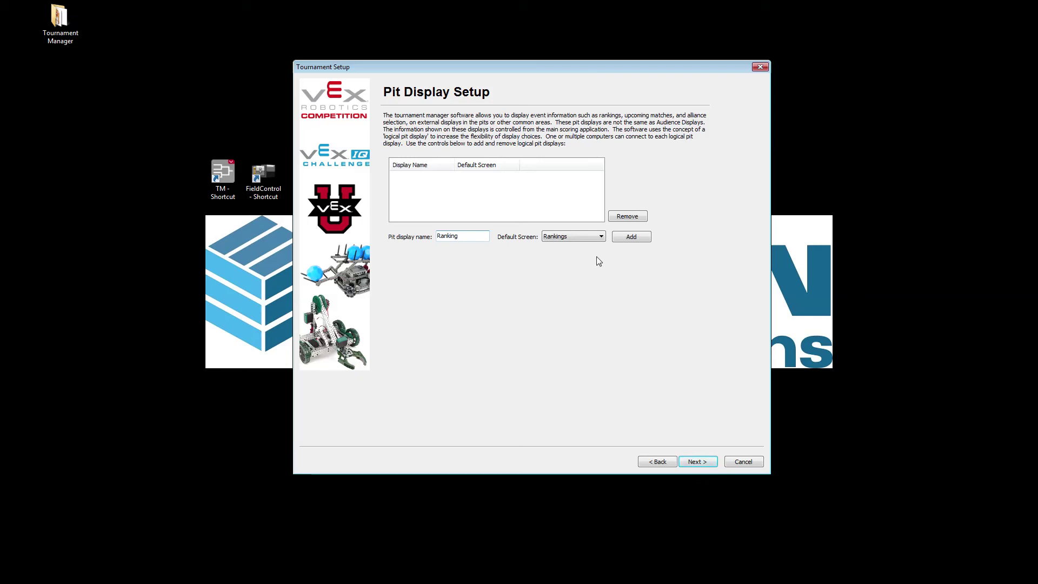
click(626, 238)
Step: Add a 'Schedule' pit display with Schedule as its default screen
click(471, 238)
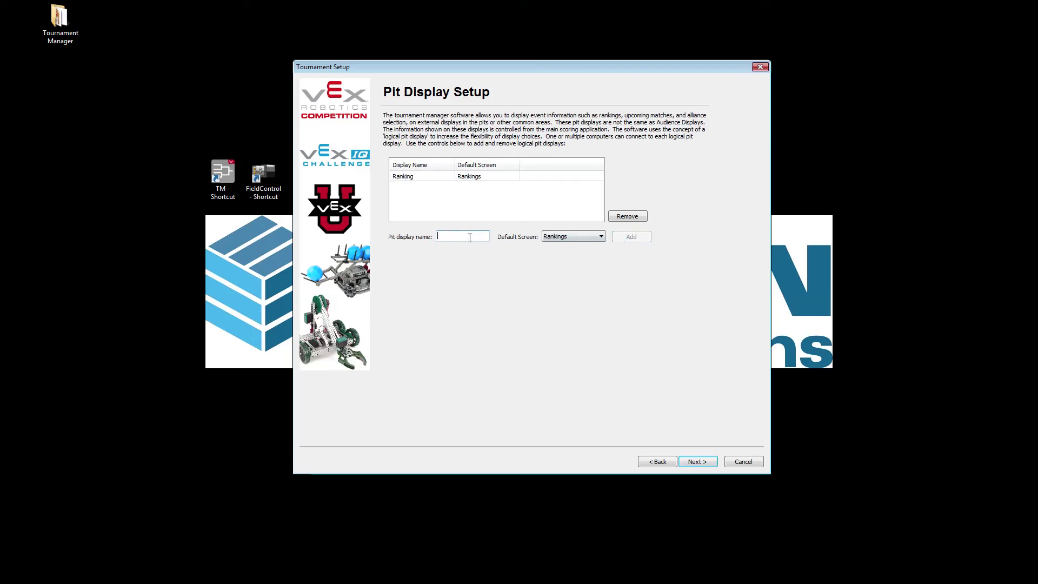
text(Schedule)
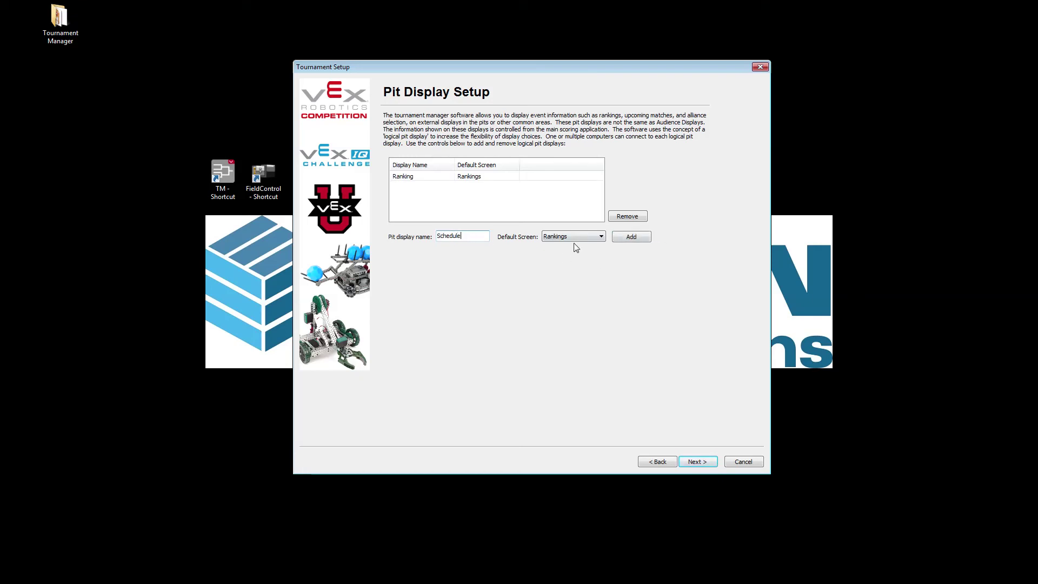
click(574, 237)
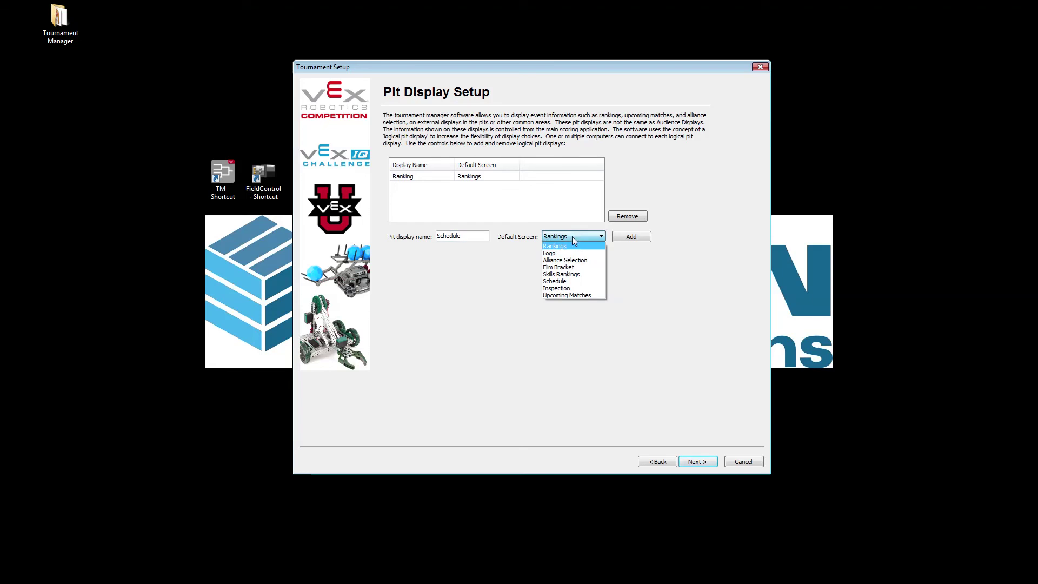
click(566, 280)
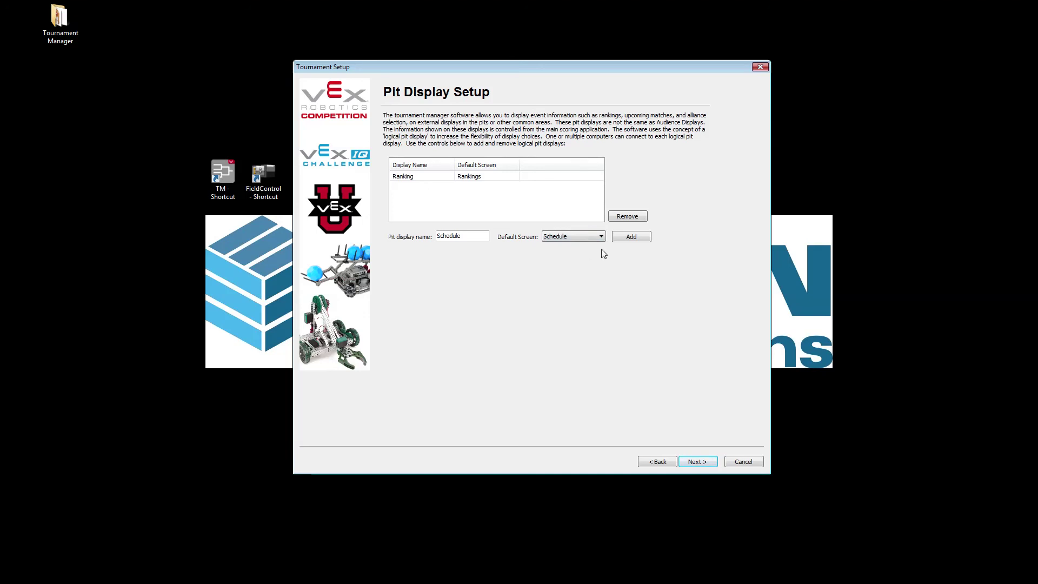
click(637, 239)
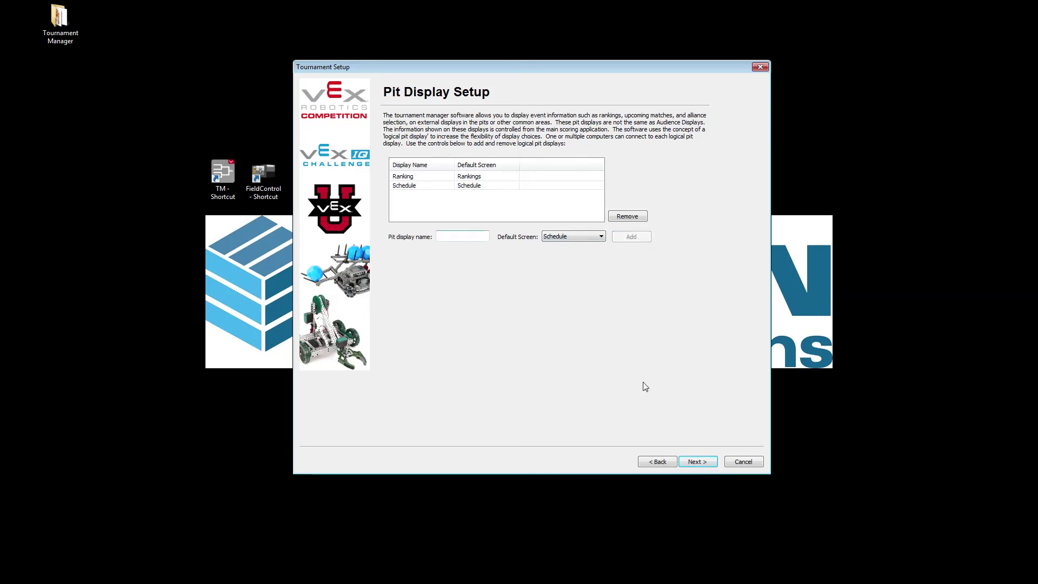
click(704, 463)
Step: Add a Qualification block from 10:00 AM to 12:00 PM, giving 40 matches
click(698, 463)
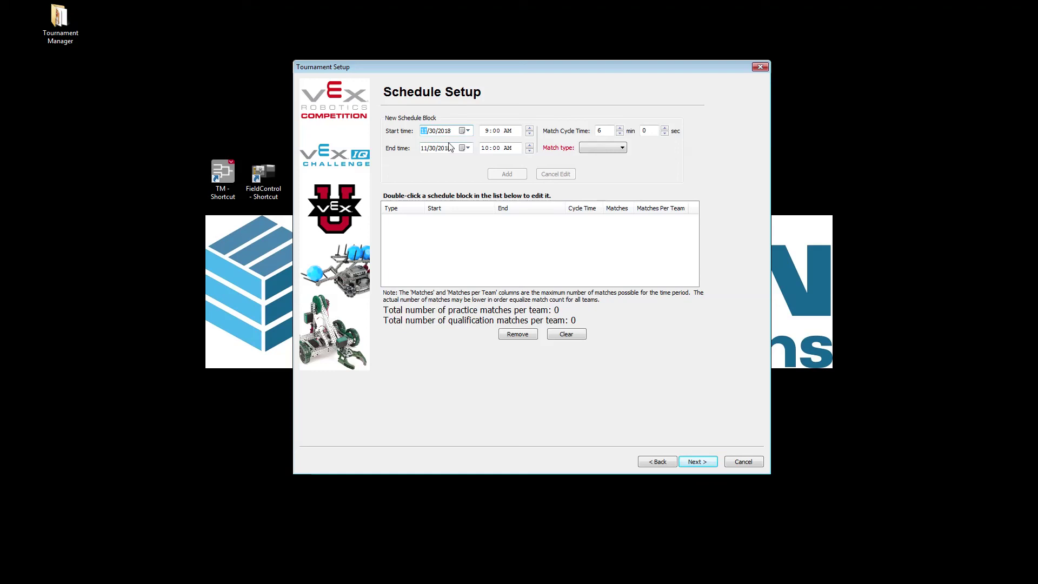
click(487, 131)
text(10)
click(486, 147)
text(12)
click(599, 150)
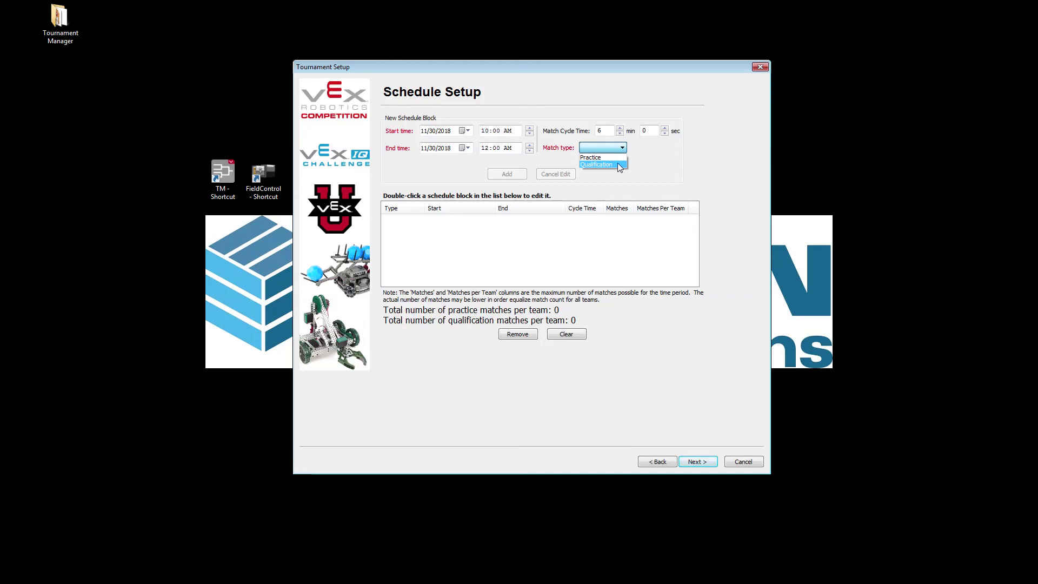
click(617, 165)
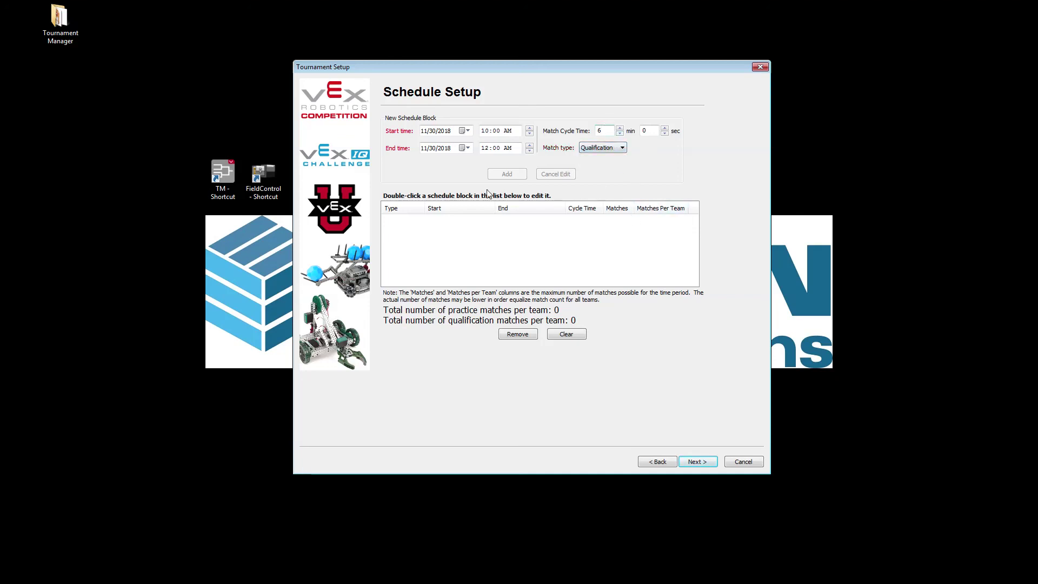
click(514, 153)
key(Up)
click(512, 175)
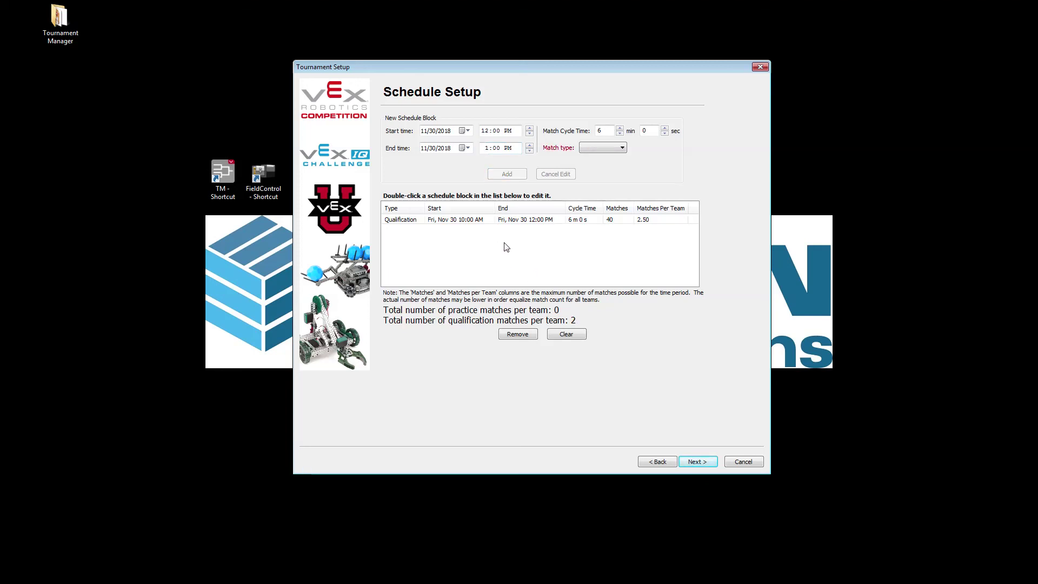
click(396, 221)
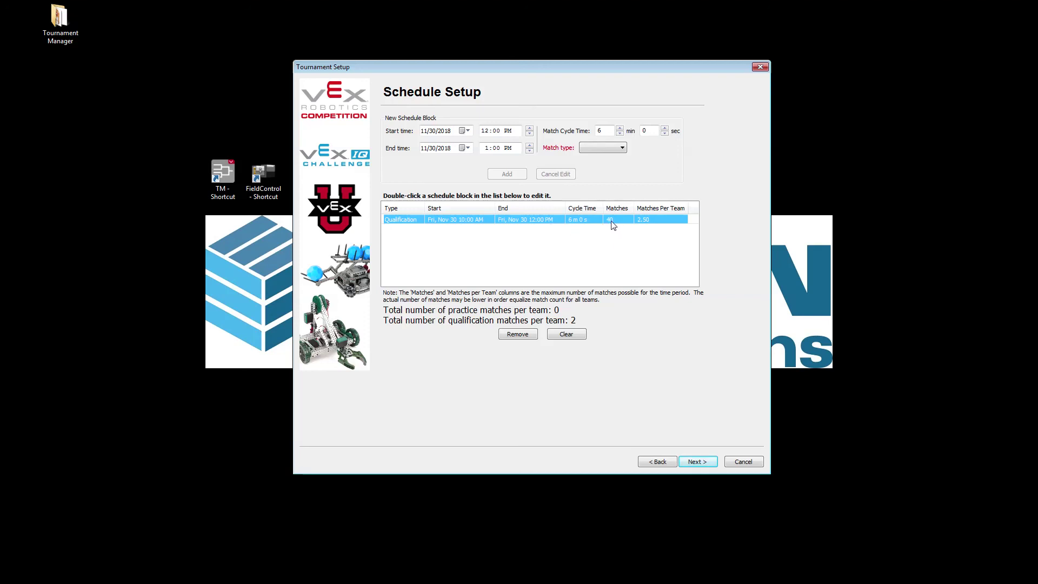
click(638, 244)
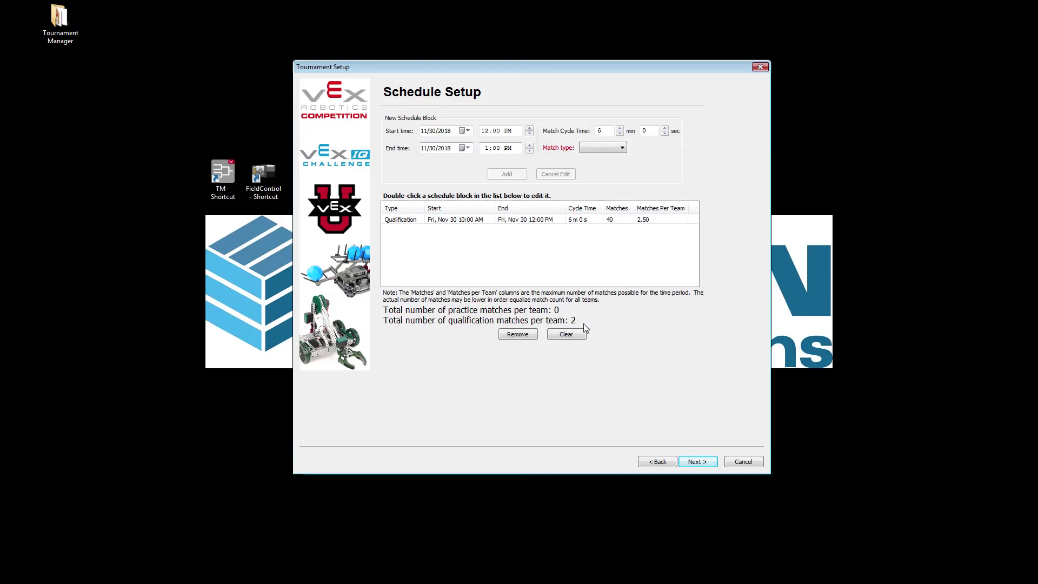
click(577, 221)
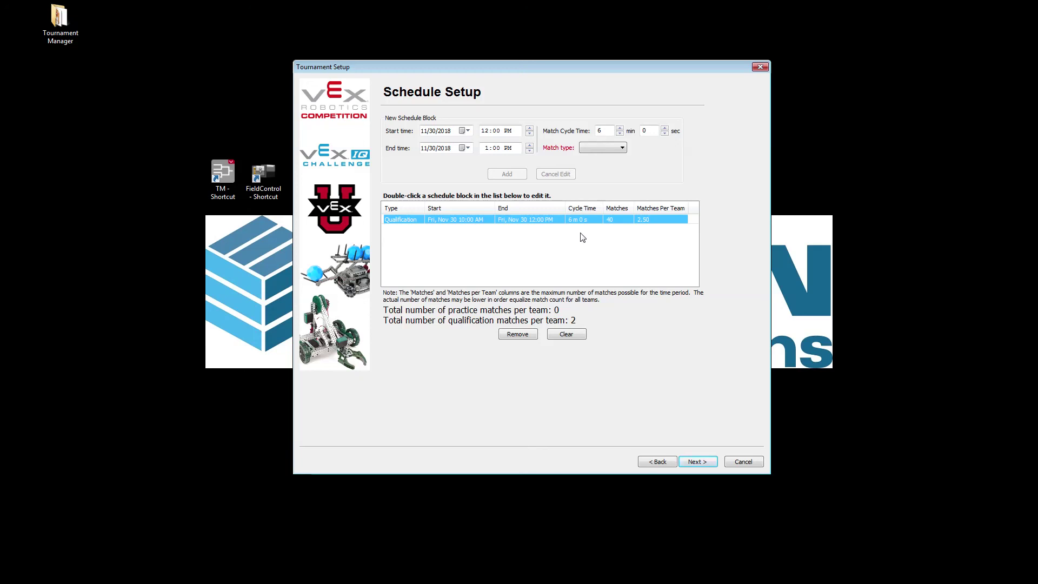
Step: Lower the Qualification block's match cycle time to 4 minutes, yielding 60 matches
double_click(573, 219)
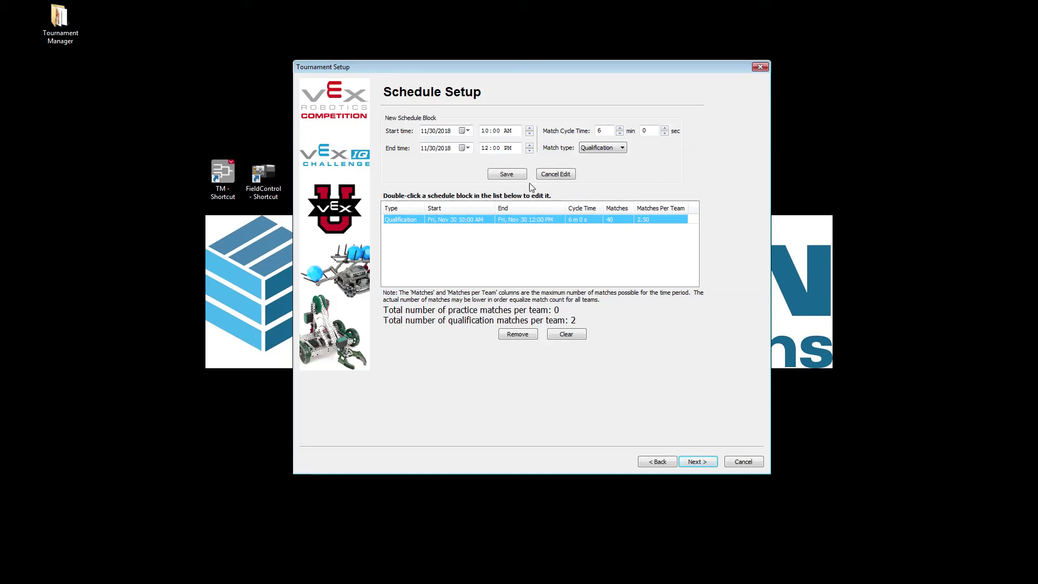
click(574, 260)
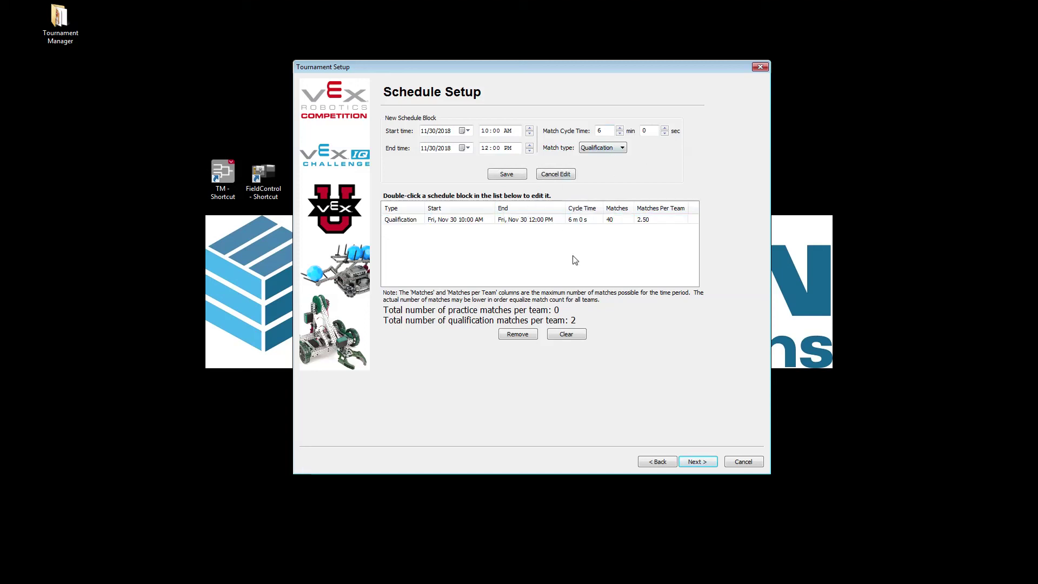
click(516, 223)
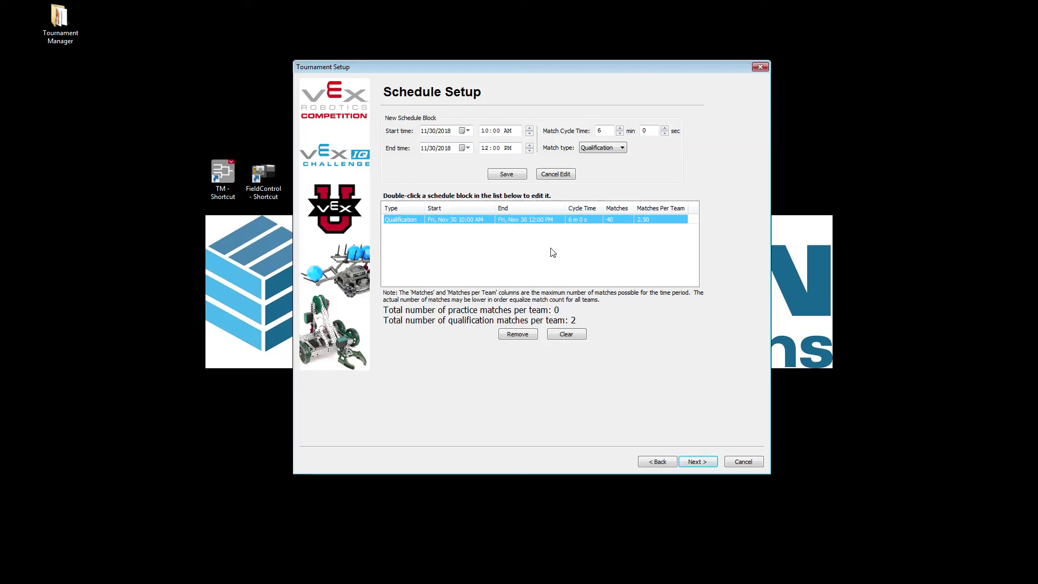
click(555, 238)
click(540, 176)
click(537, 223)
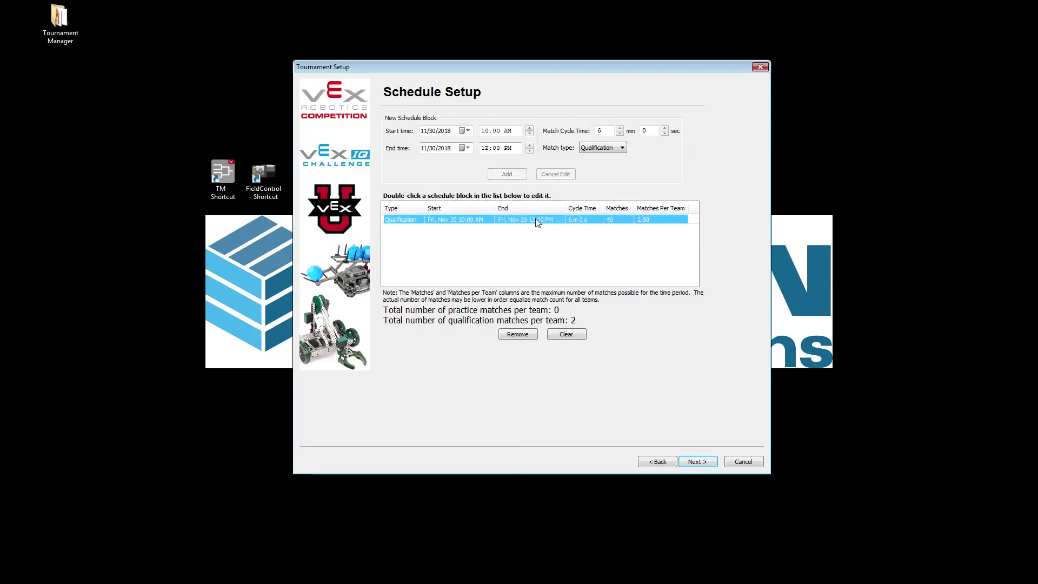
double_click(536, 226)
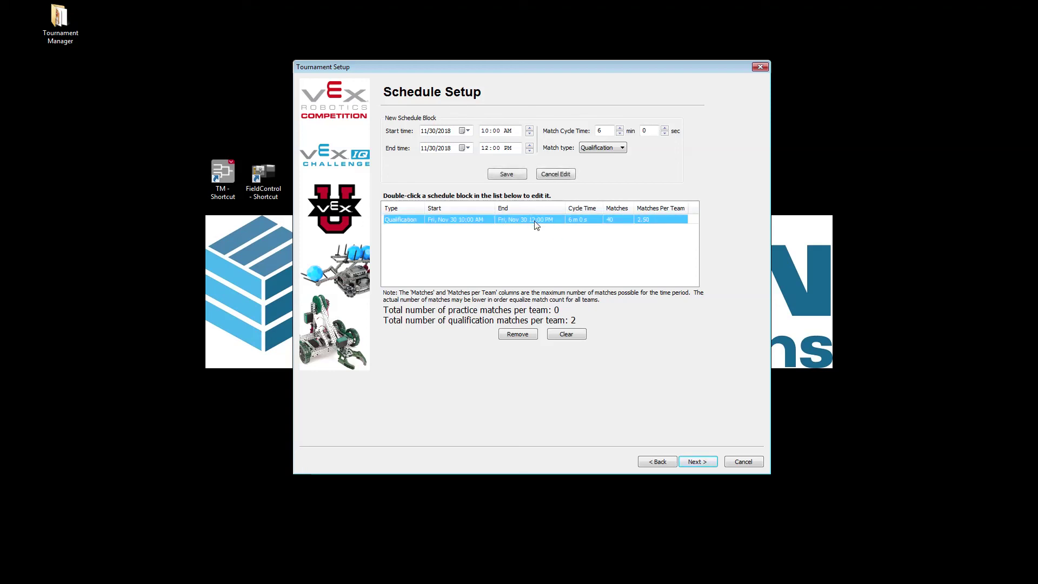
click(620, 134)
click(619, 134)
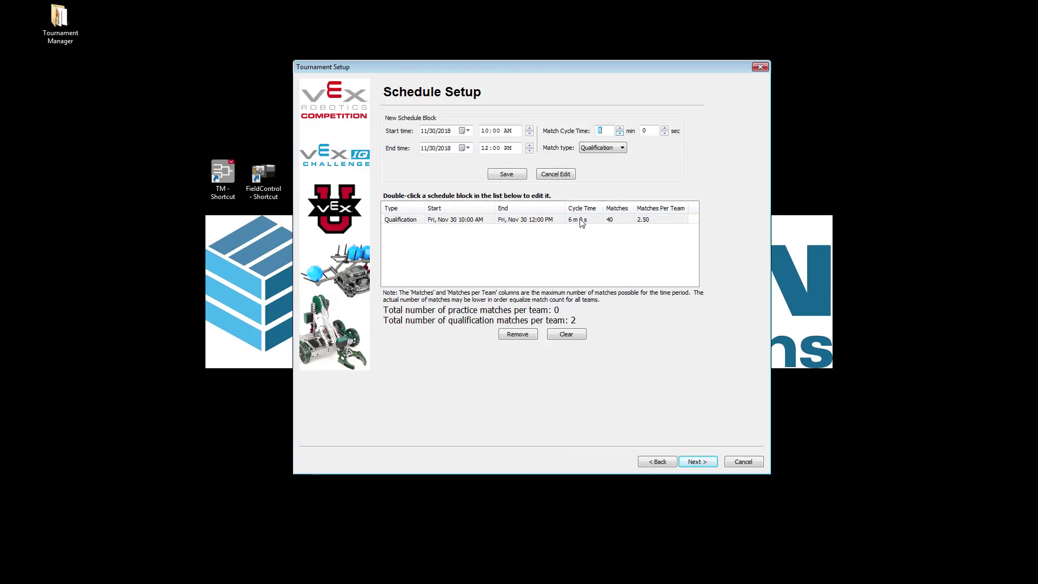
click(508, 174)
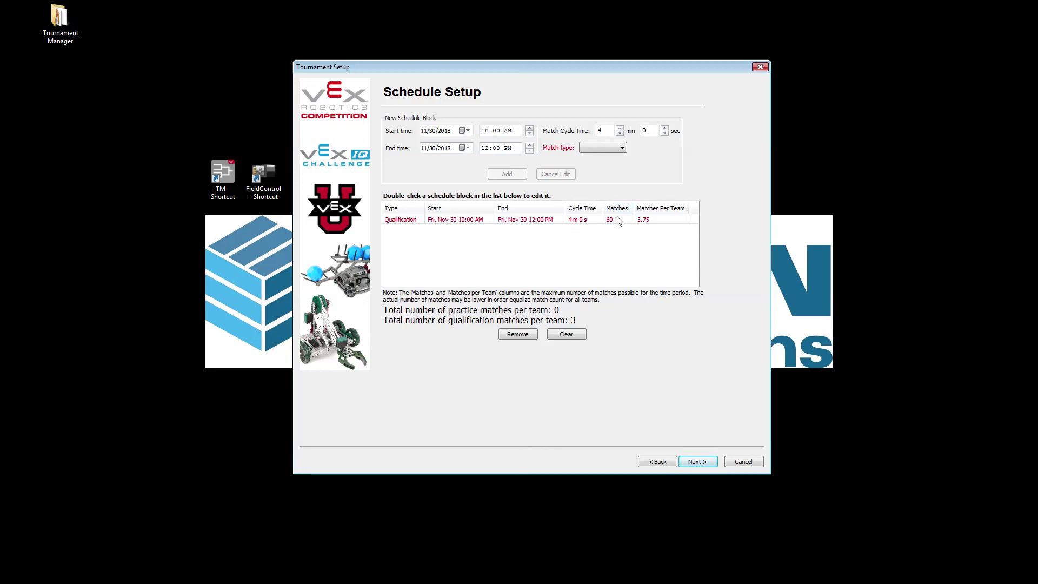
Step: Add a second Qualification block from 12:00 PM to 2:30 PM, giving 75 matches
click(656, 220)
click(649, 246)
click(486, 134)
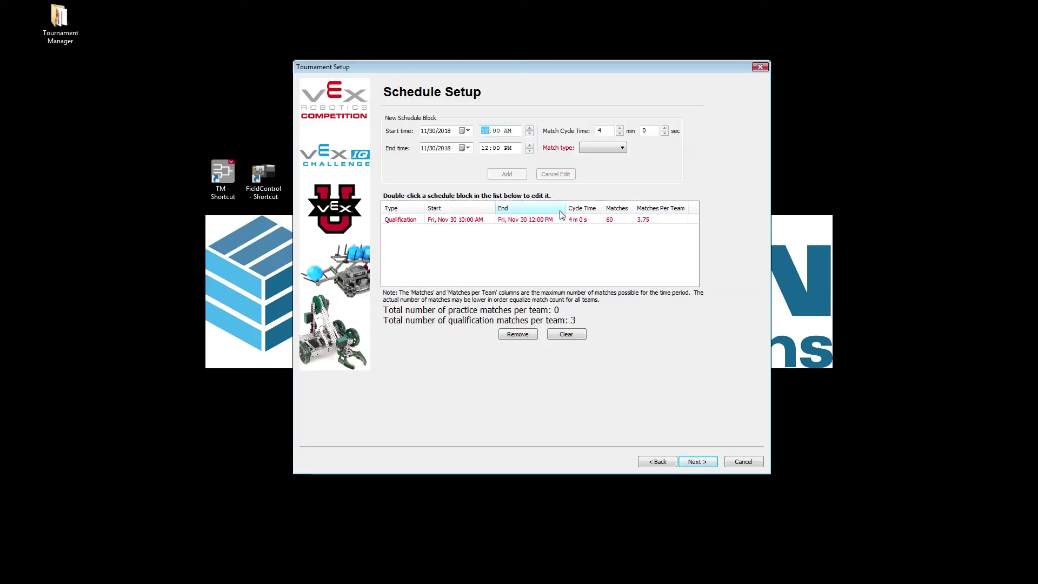
text(12)
click(509, 131)
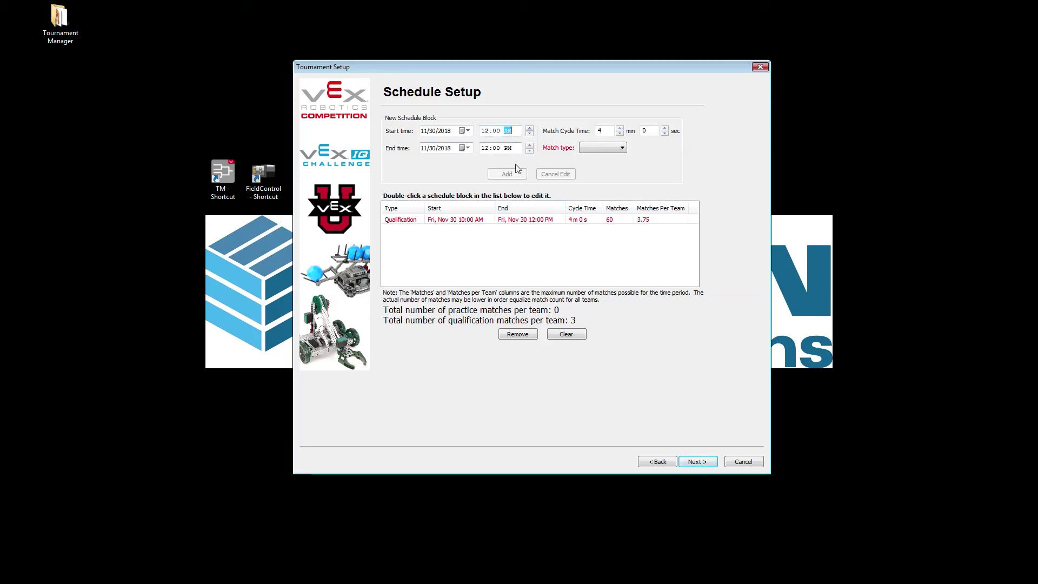
click(485, 148)
text(2:30)
click(608, 148)
click(611, 163)
click(512, 174)
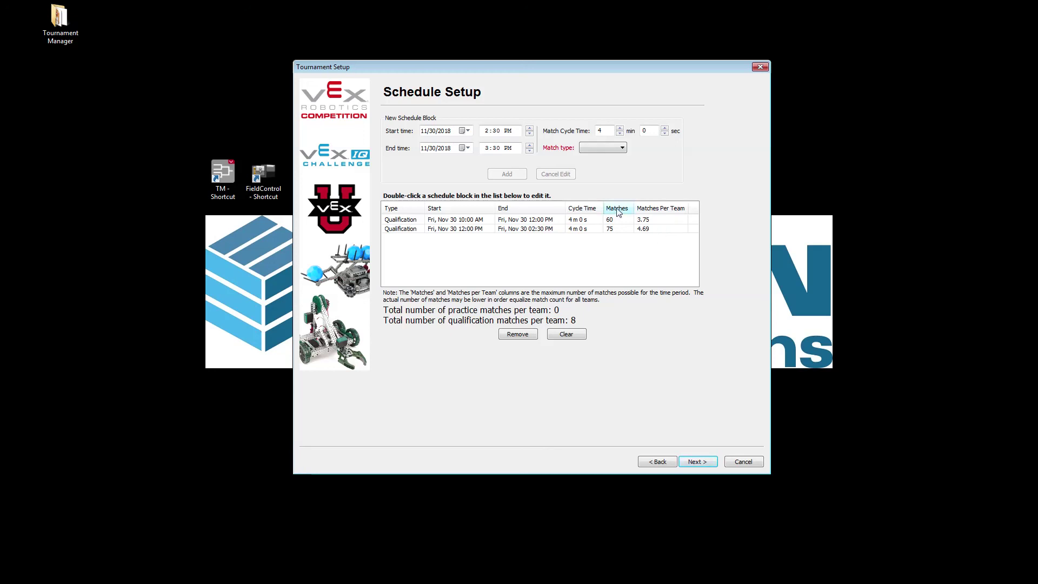
click(551, 232)
Step: Change the second Qualification block's end time to 2:15 PM, giving 68 matches
double_click(551, 231)
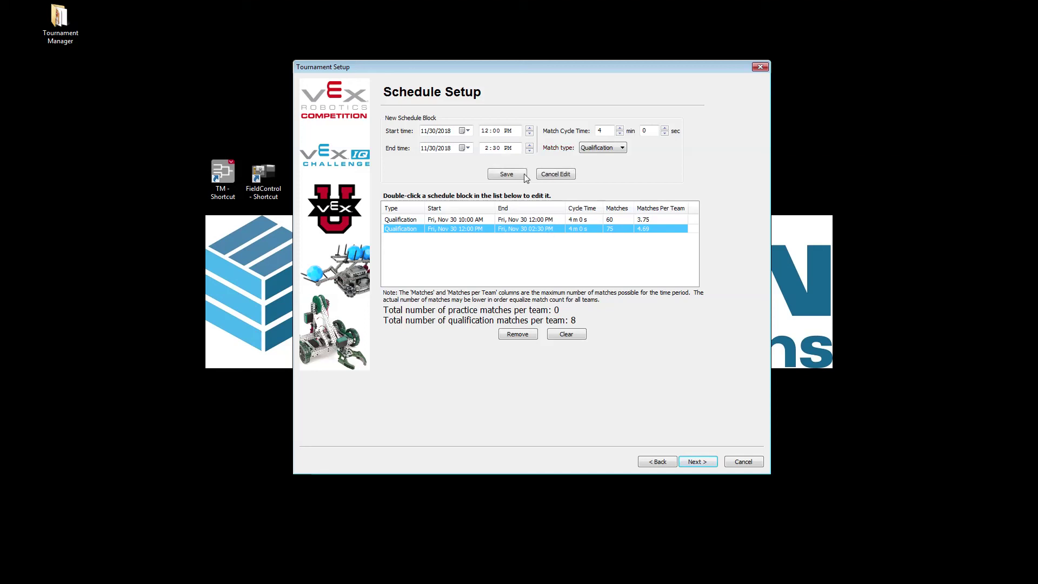
click(496, 153)
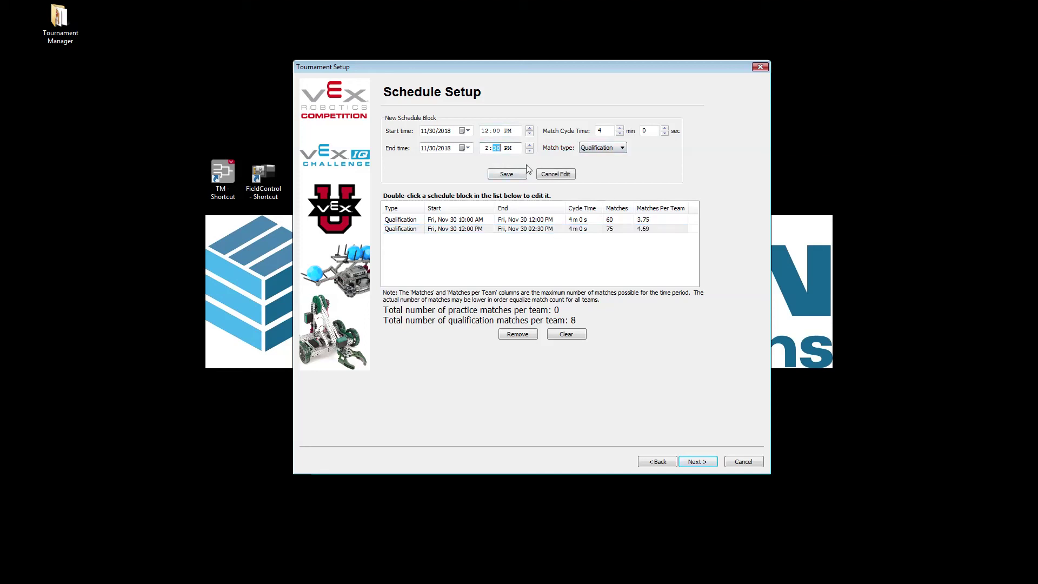
text(15)
click(520, 179)
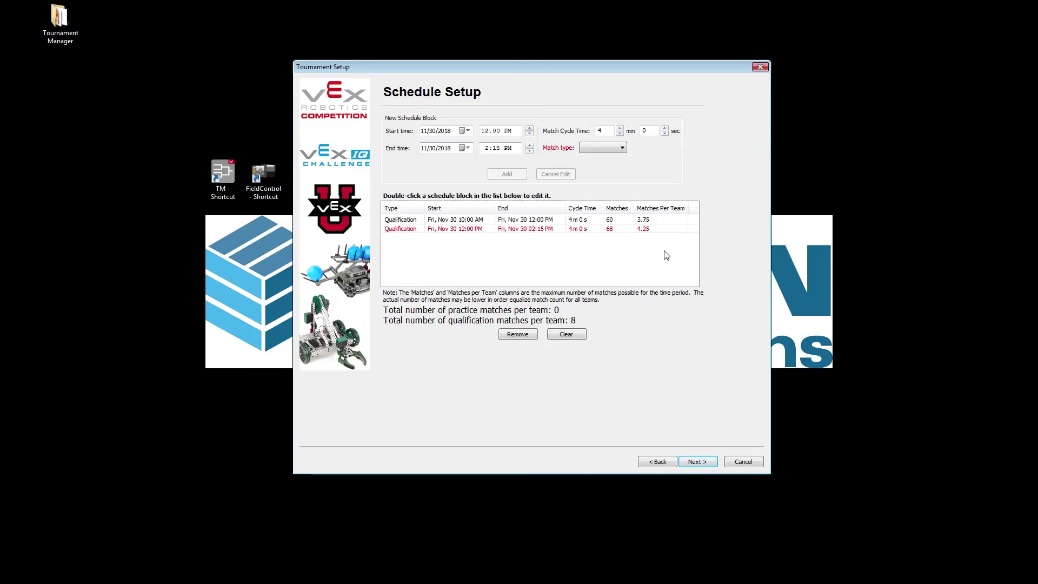
Step: Generate the 128 qualification matches (8 per team) and show the schedule statistics
click(698, 466)
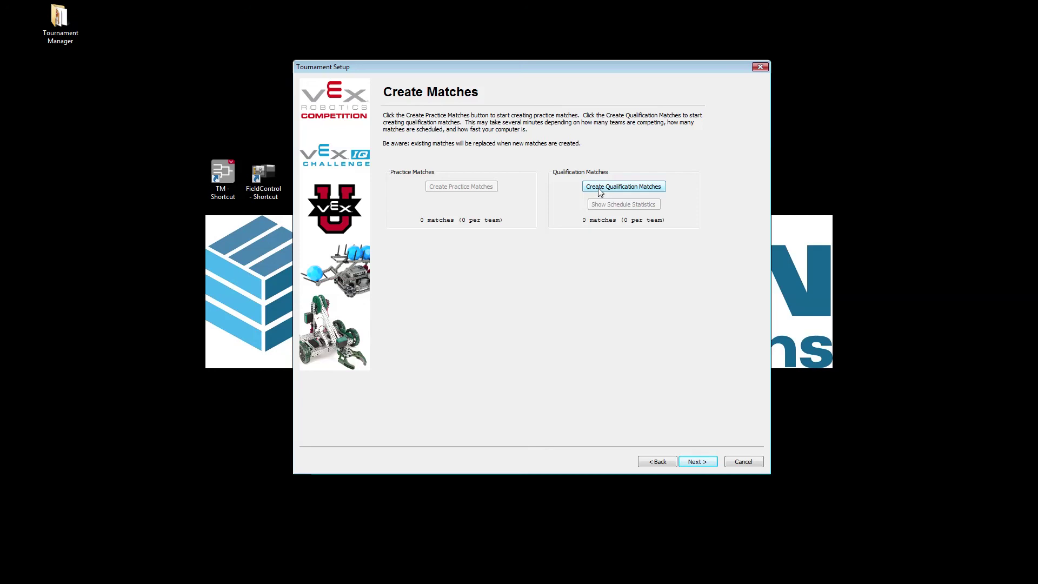
click(598, 187)
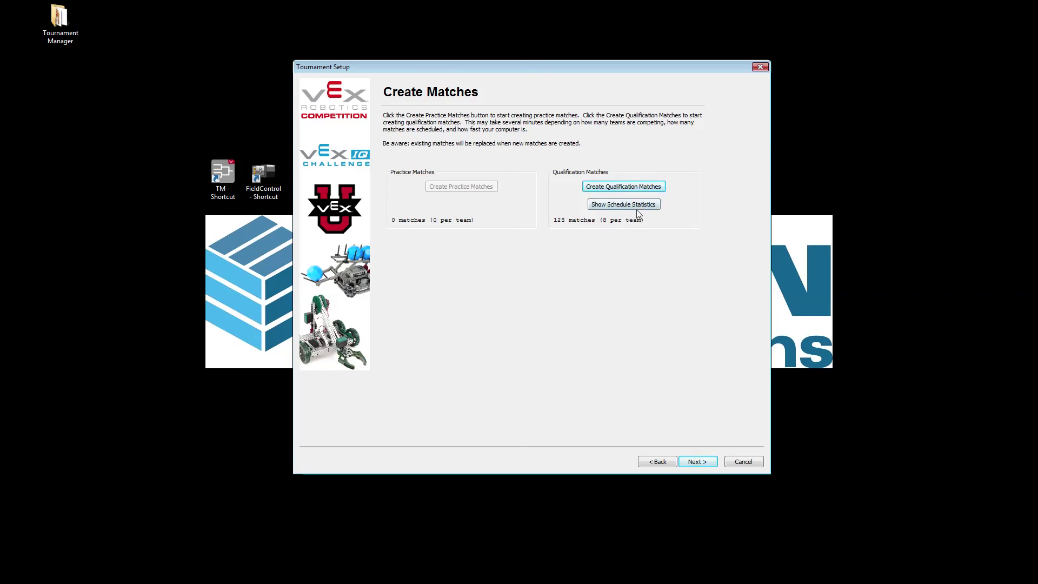
click(638, 206)
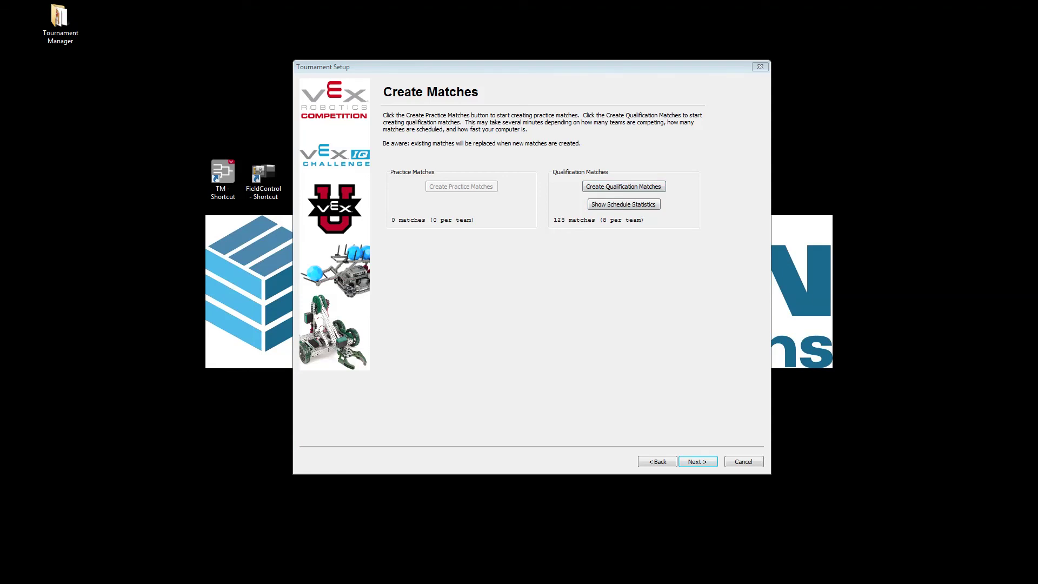
Step: Move the Schedule Statistics window aside to review 8 rounds per team and 8–27 match spacing
drag(654, 211, 826, 105)
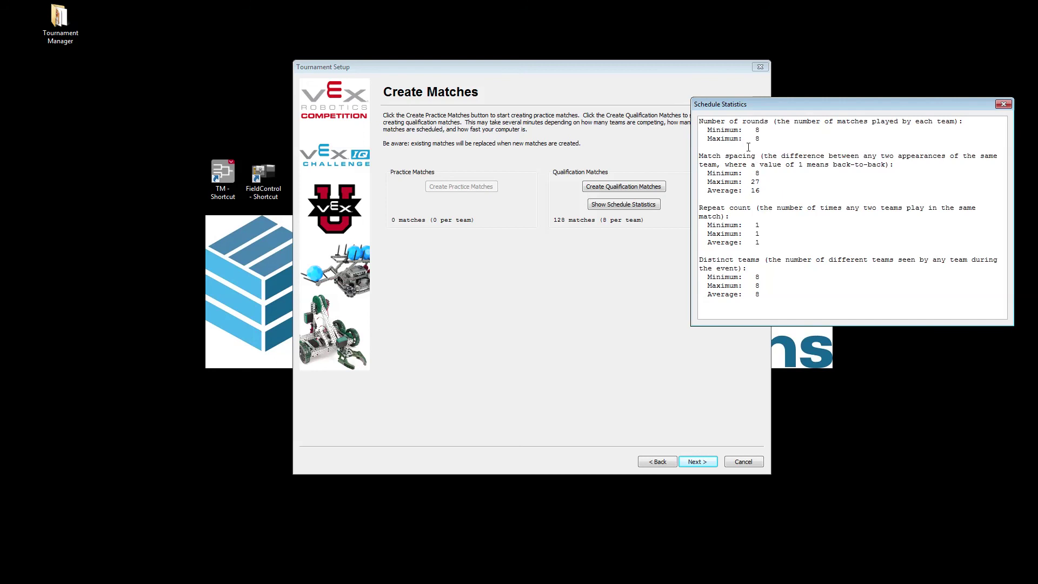
click(768, 139)
Step: Dismiss Schedule Statistics, review the Awards Setup list, and advance to Web Publishing Setup with no publishing enabled
click(1003, 104)
click(698, 463)
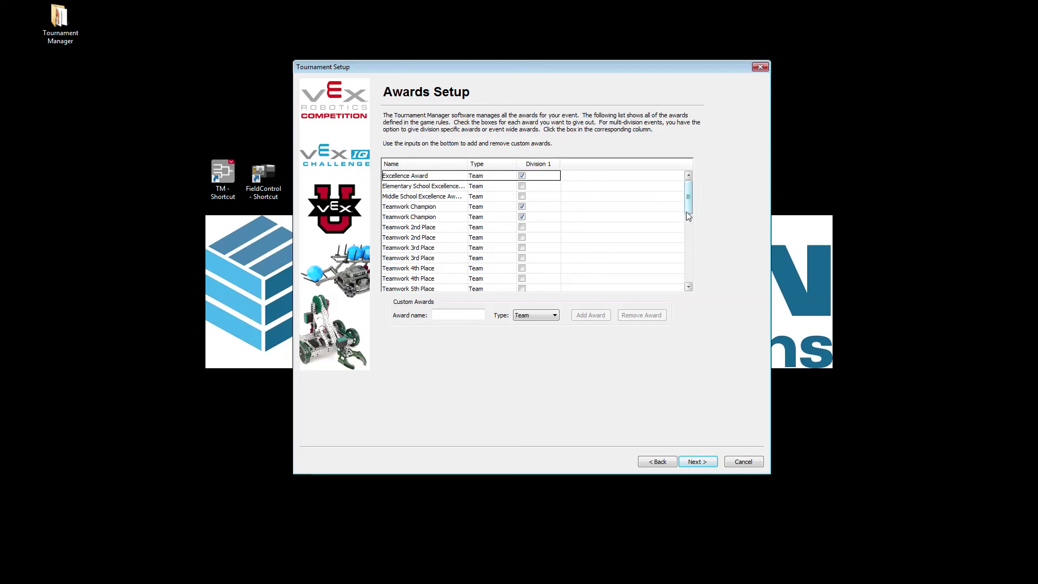
drag(688, 205, 701, 332)
click(690, 464)
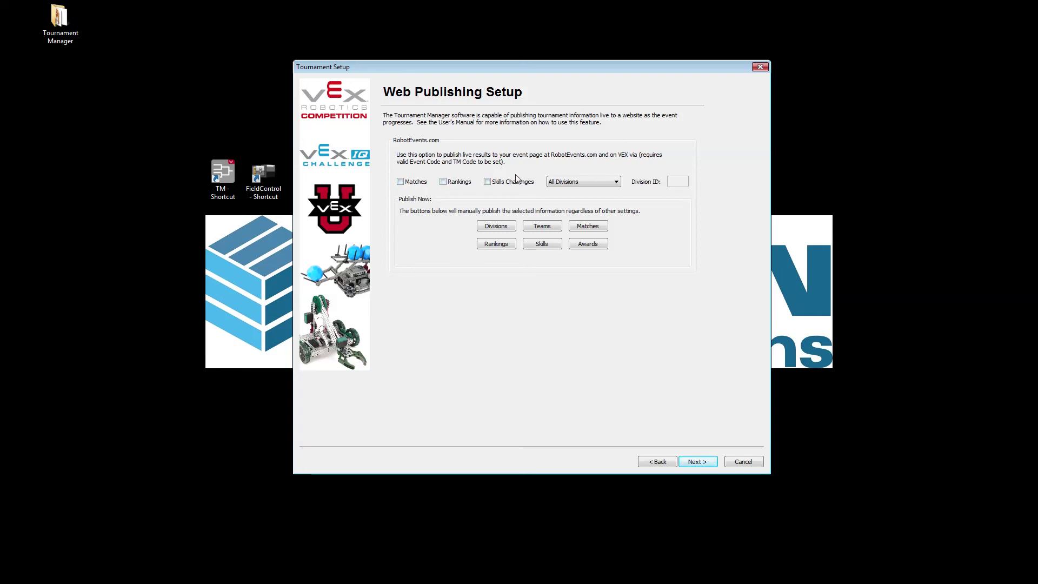
Step: Advance to Setup Complete, finish and save the tournament setup, and reposition the main window
click(706, 463)
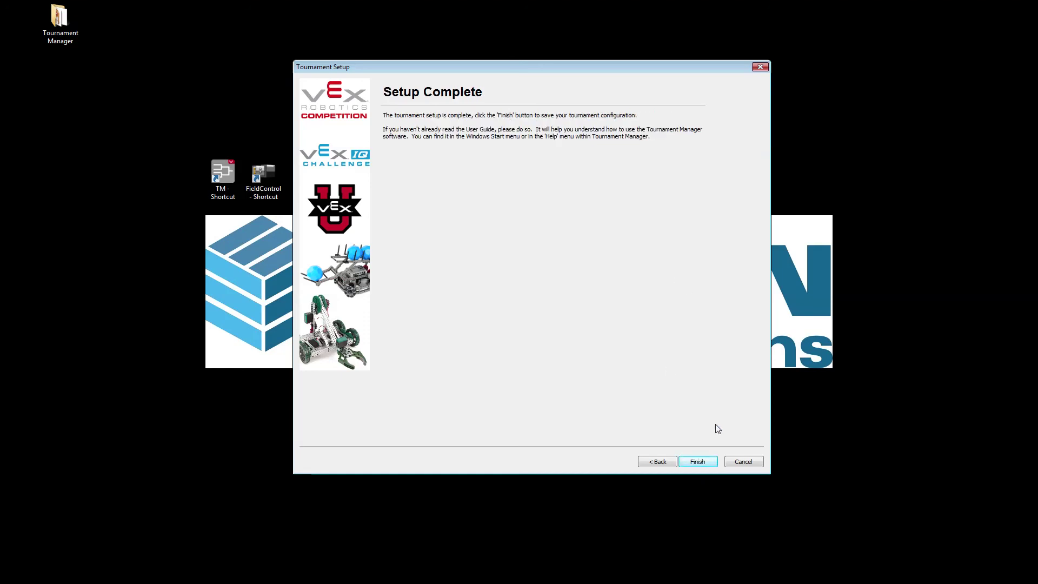
click(697, 461)
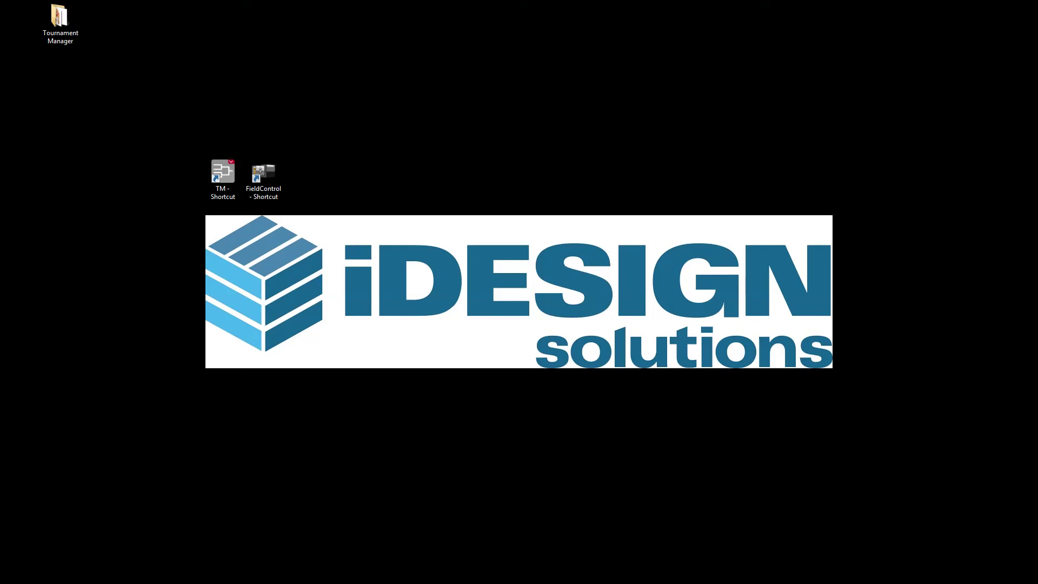
mouse_move(2, 216)
mouse_down()
mouse_move(130, 222)
mouse_move(635, 54)
mouse_move(577, 23)
mouse_up()
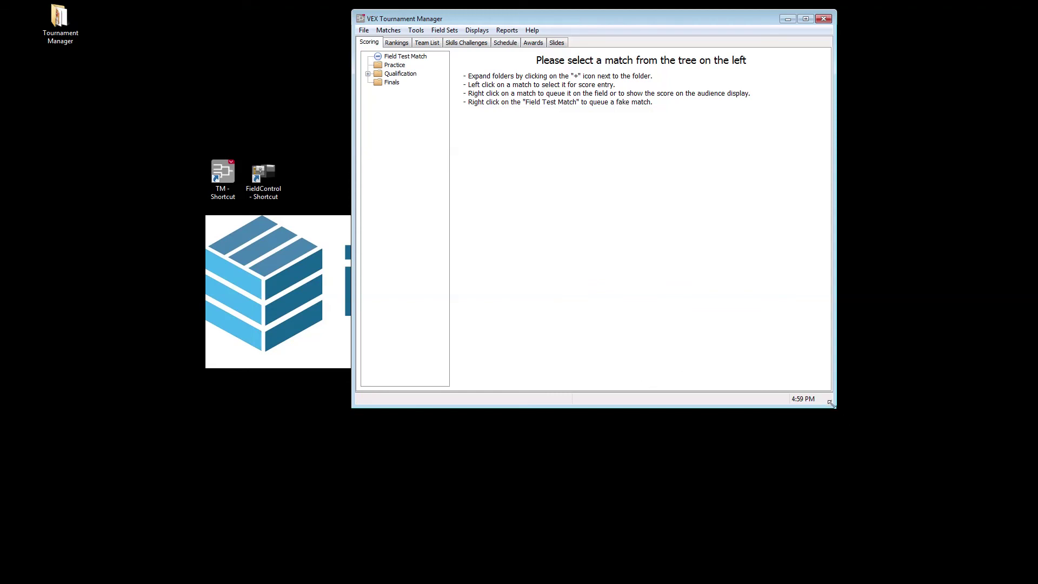
Step: Maximize the main window and open Qual 1 from the expanded Qualification folder
click(806, 18)
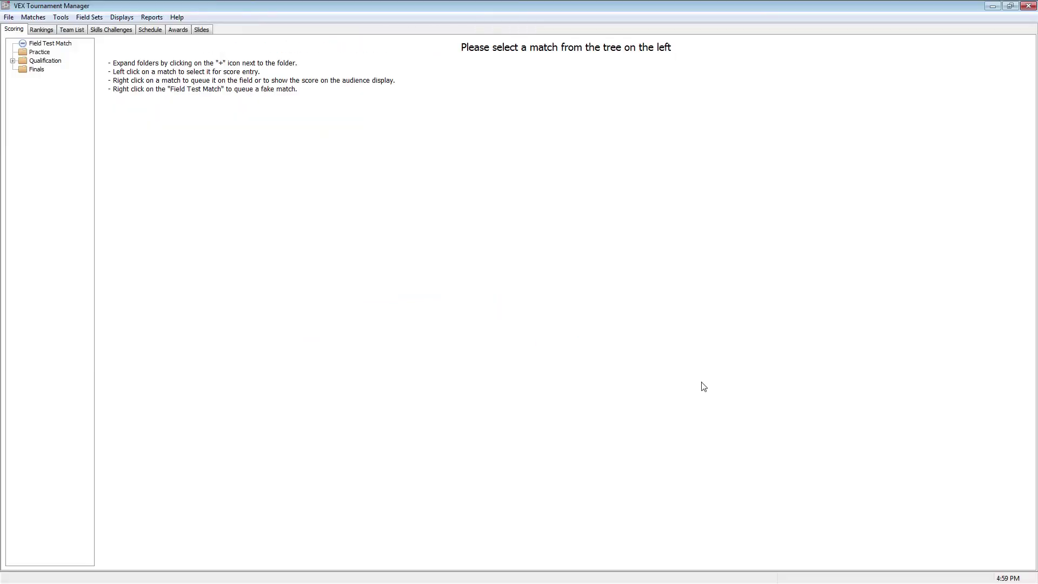
click(13, 61)
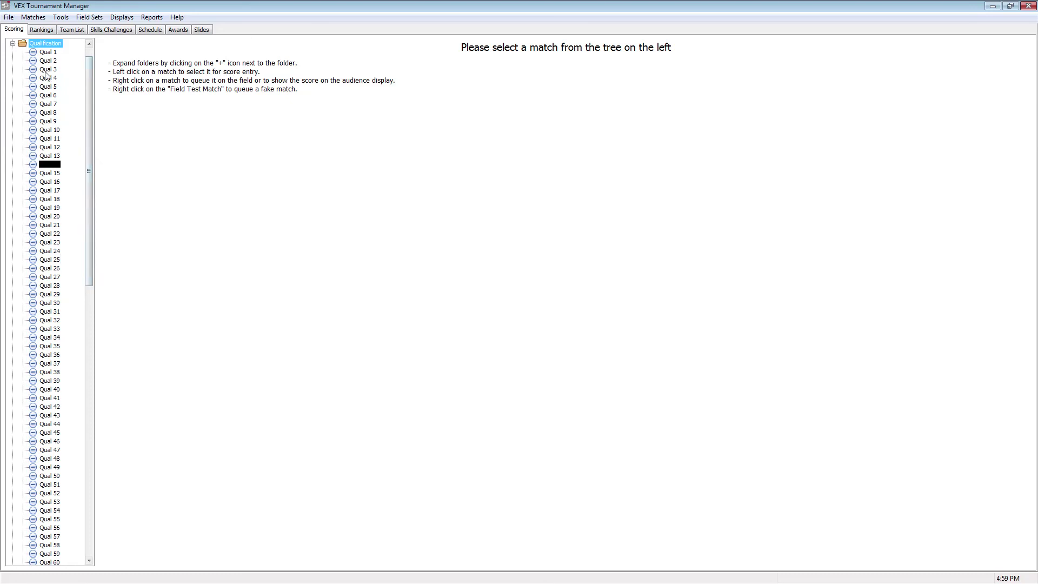
click(47, 52)
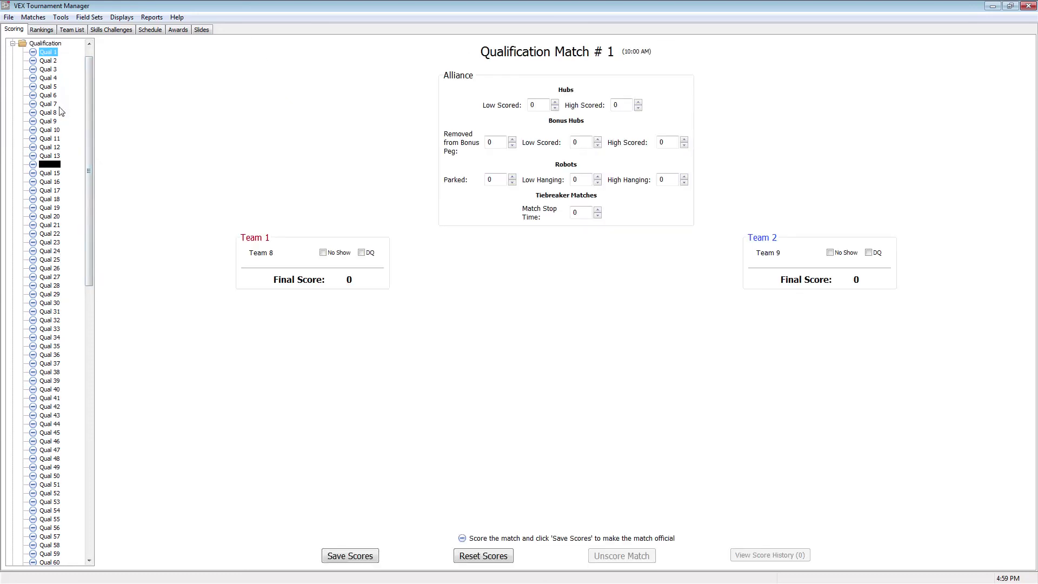
Step: Scroll to the end of the list and open Qual 128 (2:12 PM, Team 22 vs Team 17)
scroll(60, 111, down, 15)
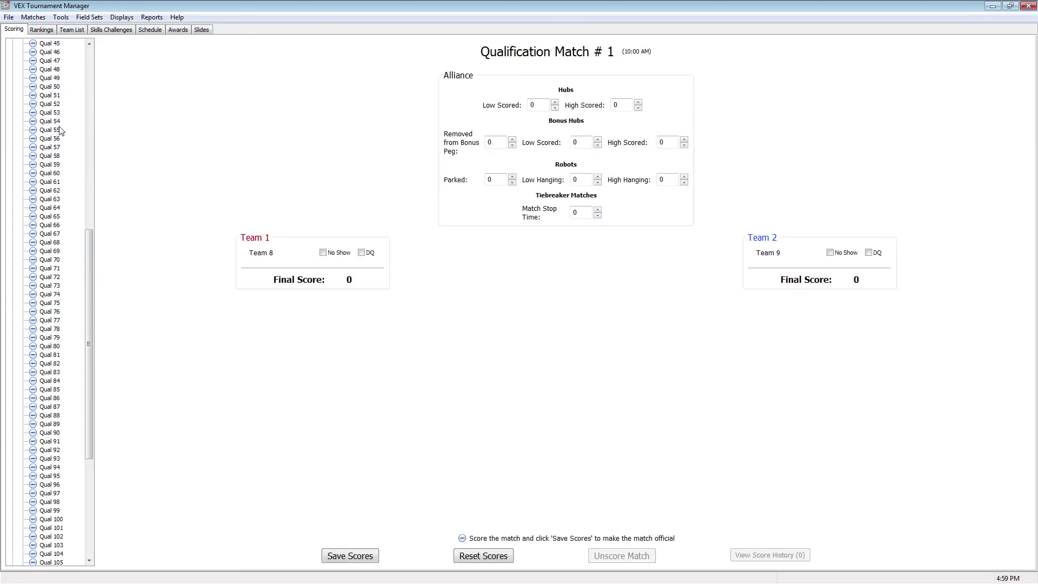
scroll(61, 130, down, 8)
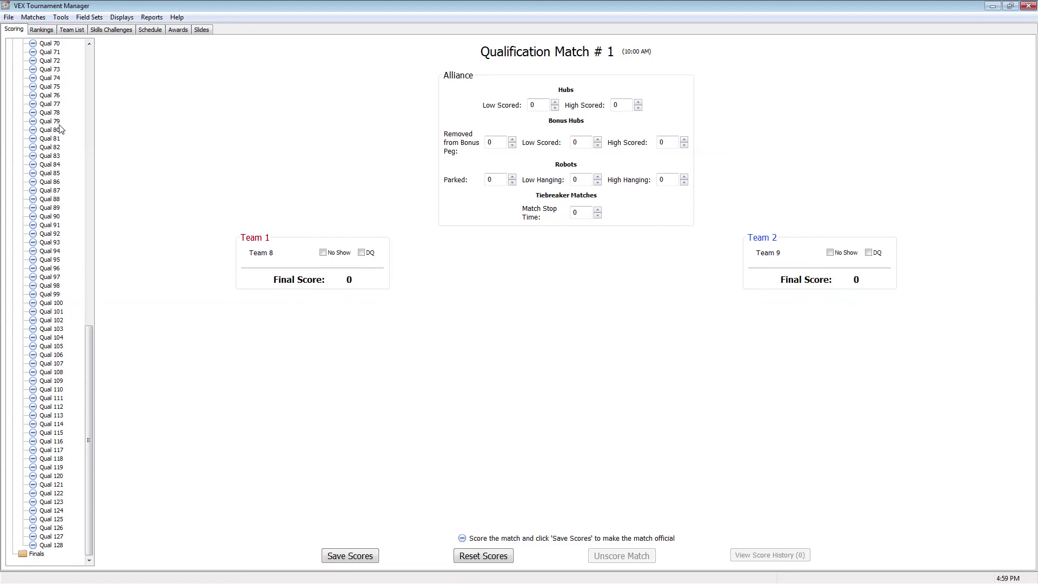
click(55, 545)
scroll(1, 242, up, 20)
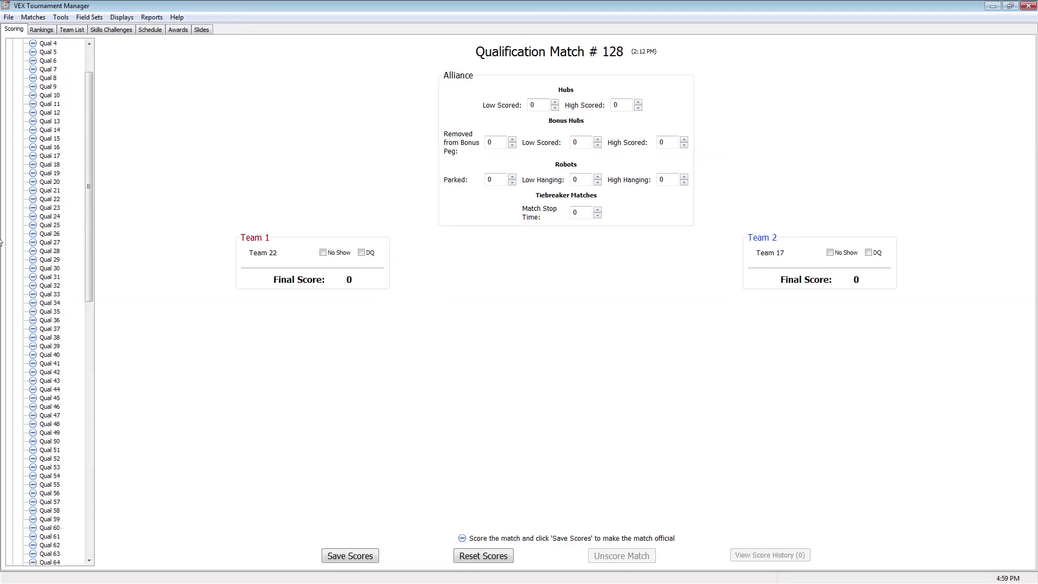
scroll(1, 241, up, 2)
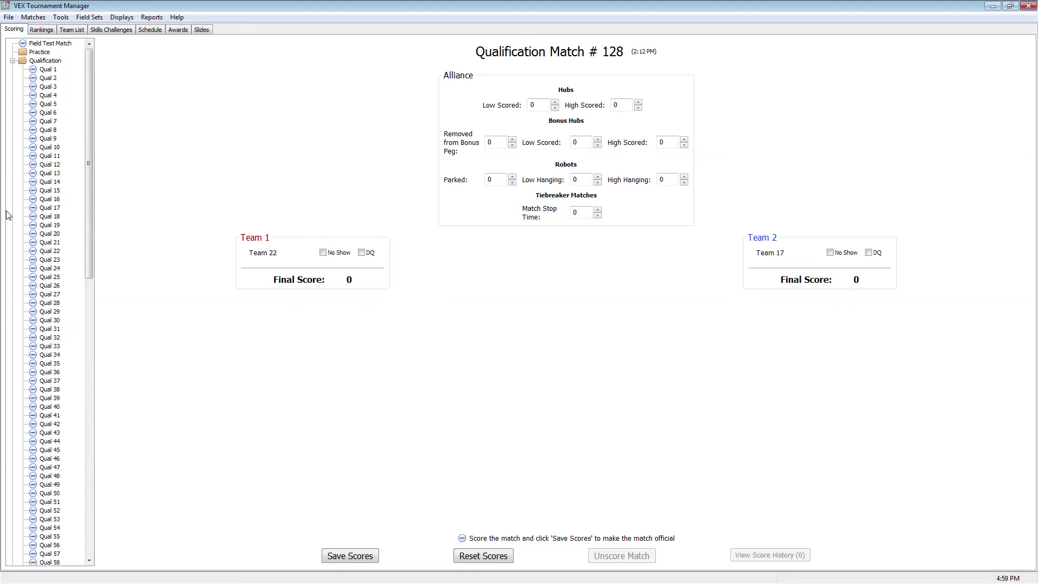
Step: Browse Qual 1 through Qual 4 in the match tree, ending on Qual 3 (10:04 AM, Team 6 vs Team 12)
click(48, 70)
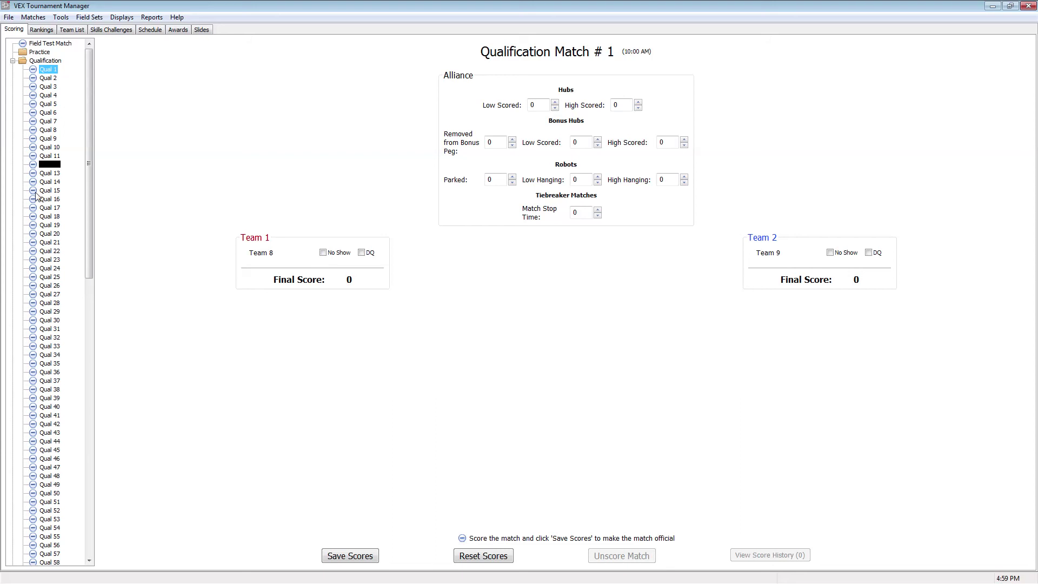
click(48, 78)
click(54, 71)
click(51, 79)
click(54, 88)
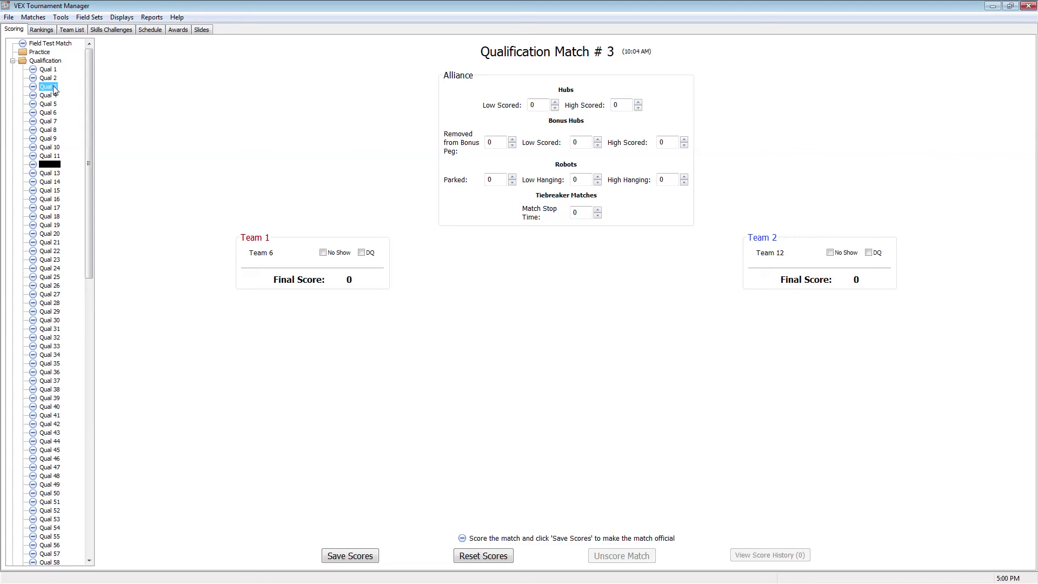
click(54, 97)
click(54, 71)
click(53, 88)
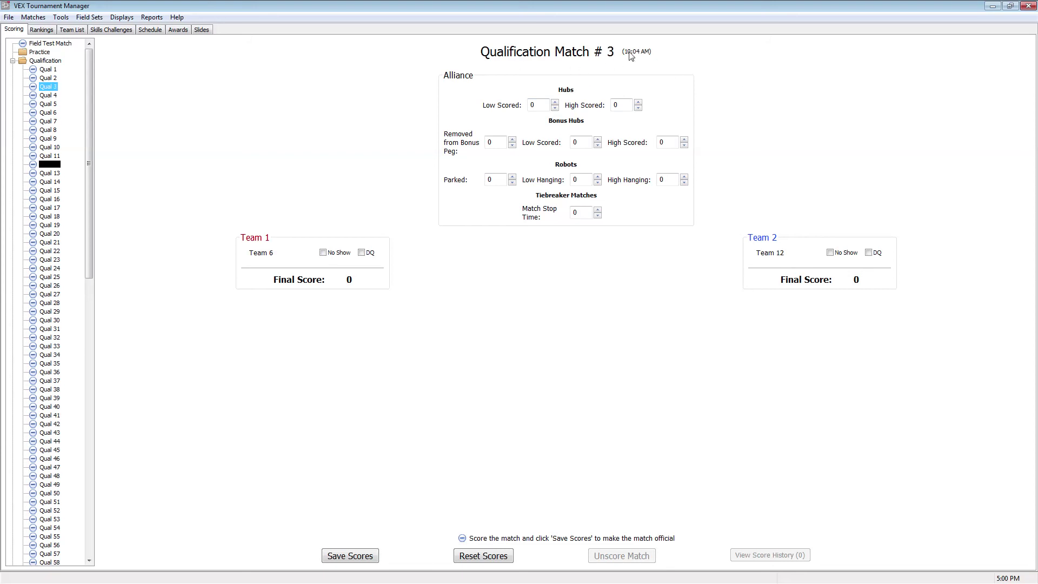